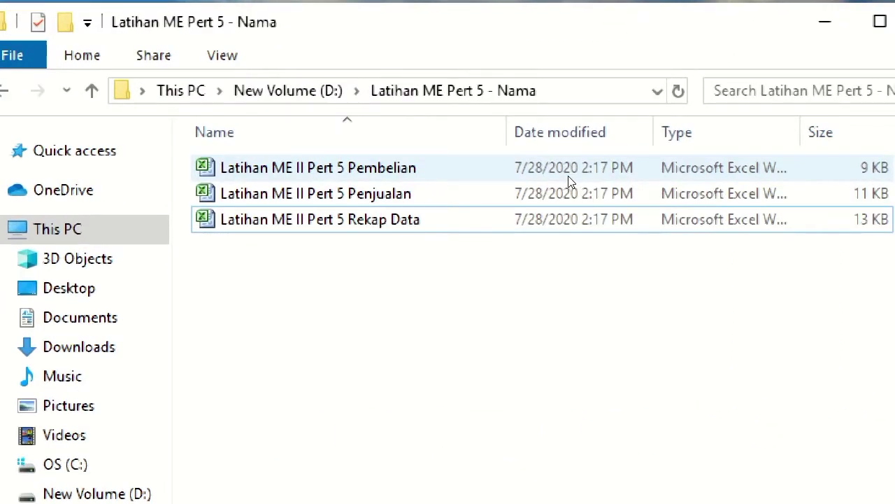
# Select the Pembelian, Penjualan and Rekap Data workbooks in the Latihan ME Pert 5 folder and open them together.
pyautogui.click(463, 172)
pyautogui.keyDown('shift'); pyautogui.click(480, 217); pyautogui.keyUp('shift')
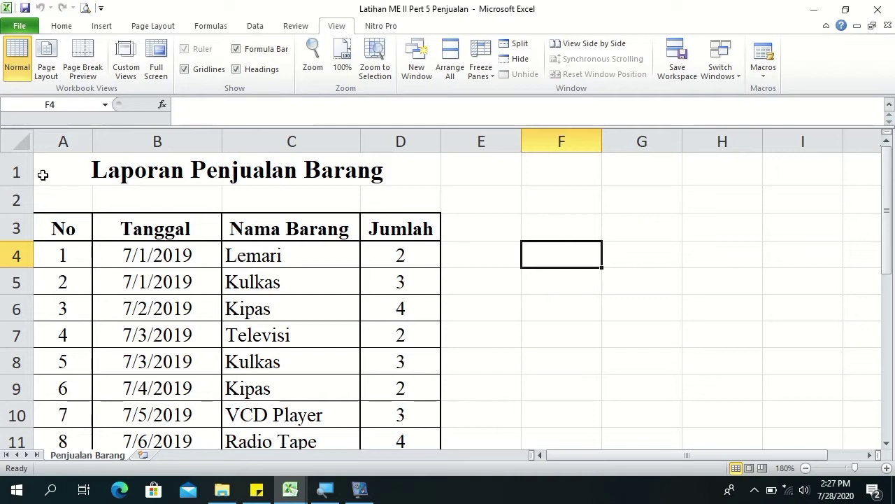
pyautogui.click(20, 172)
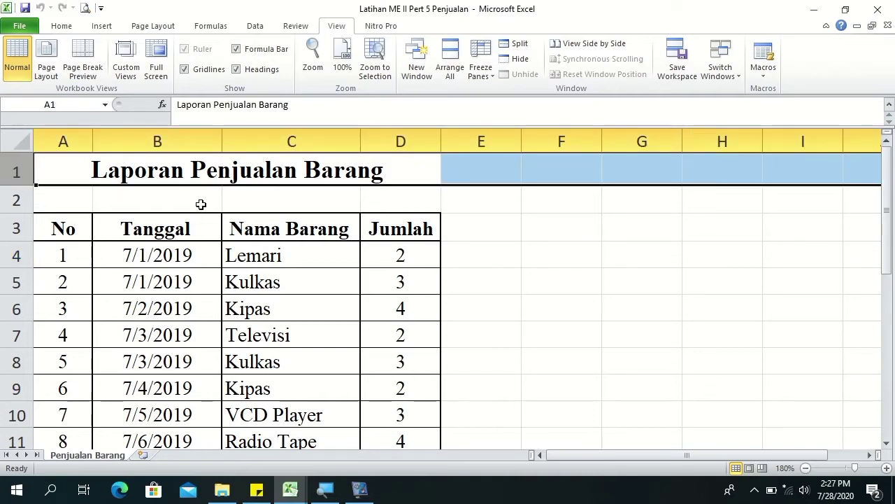
pyautogui.click(56, 229)
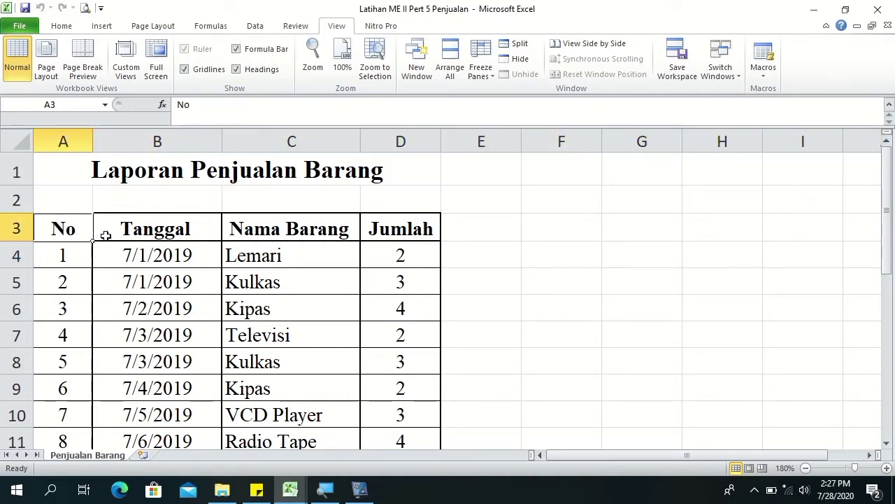
pyautogui.click(138, 237)
pyautogui.click(298, 231)
pyautogui.click(407, 229)
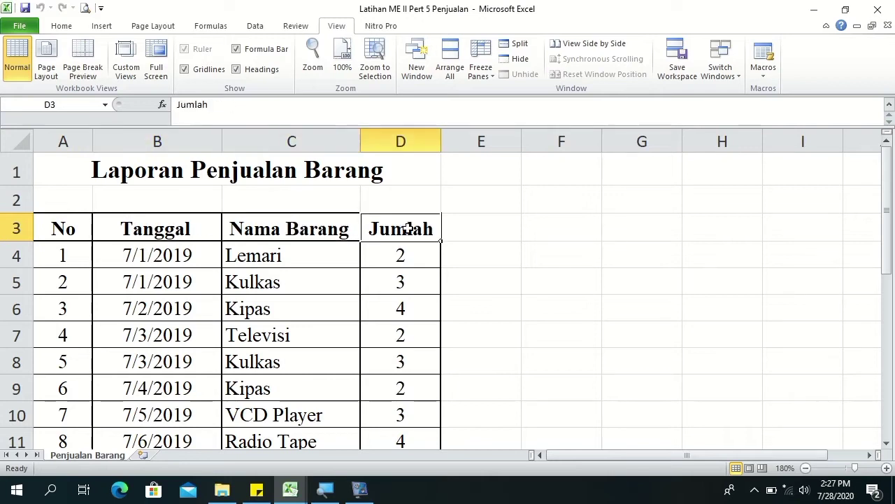
pyautogui.click(887, 444)
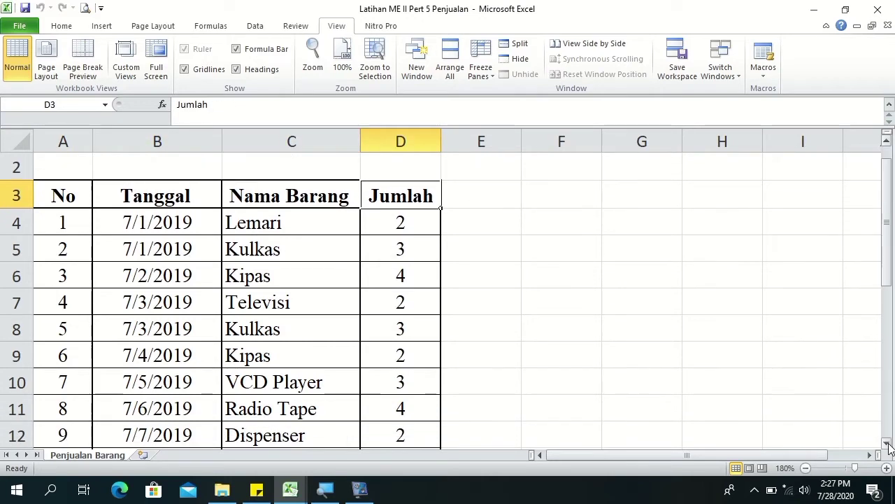
pyautogui.click(886, 444)
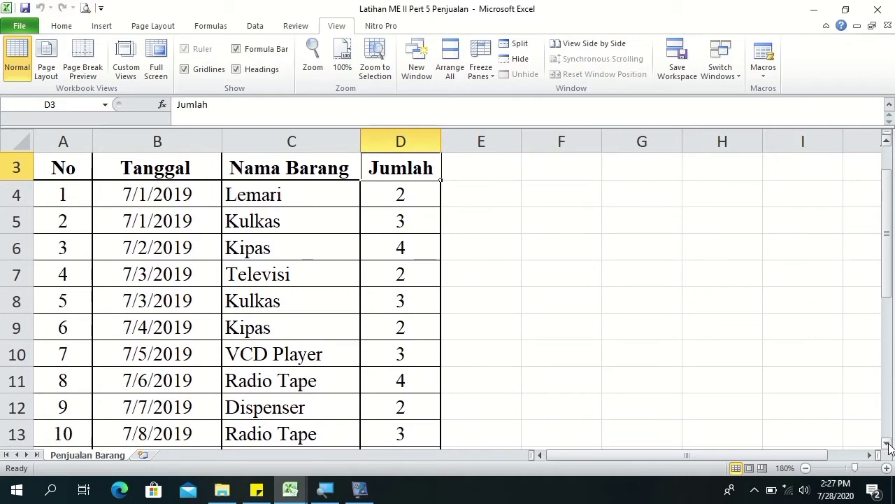
pyautogui.click(887, 444)
pyautogui.click(887, 443)
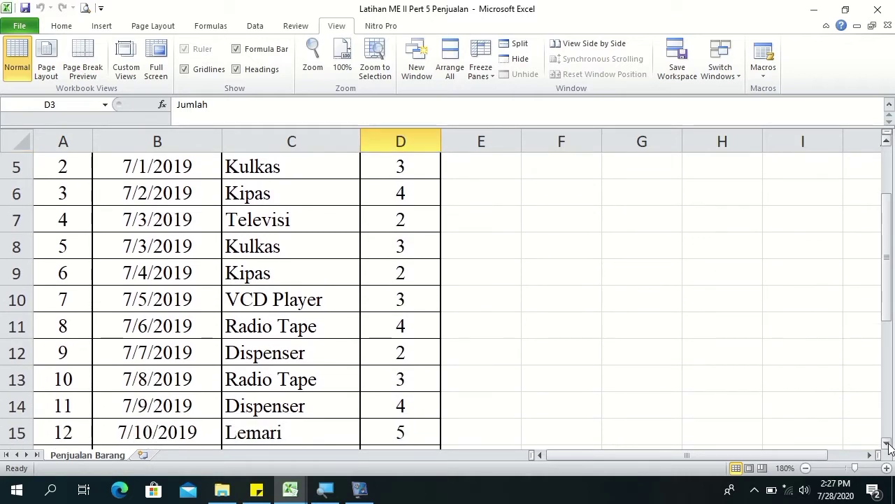
pyautogui.click(886, 444)
pyautogui.click(886, 443)
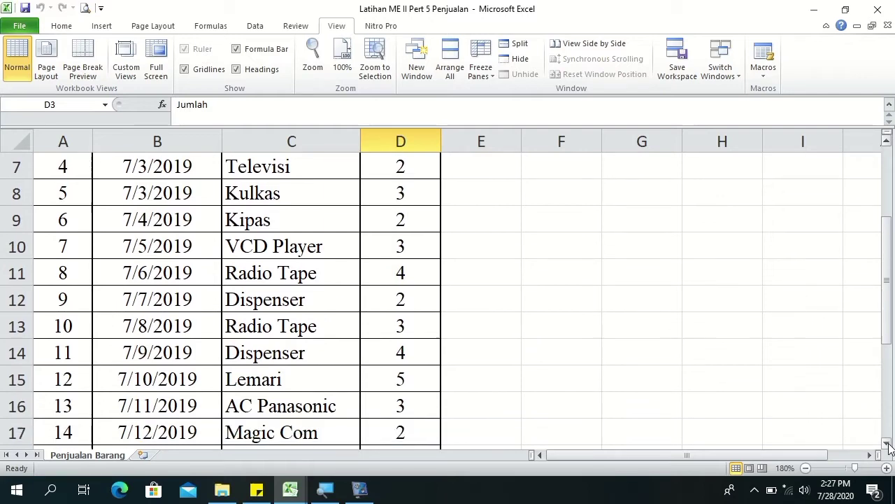
pyautogui.click(886, 444)
pyautogui.click(887, 444)
pyautogui.click(887, 444)
pyautogui.click(886, 444)
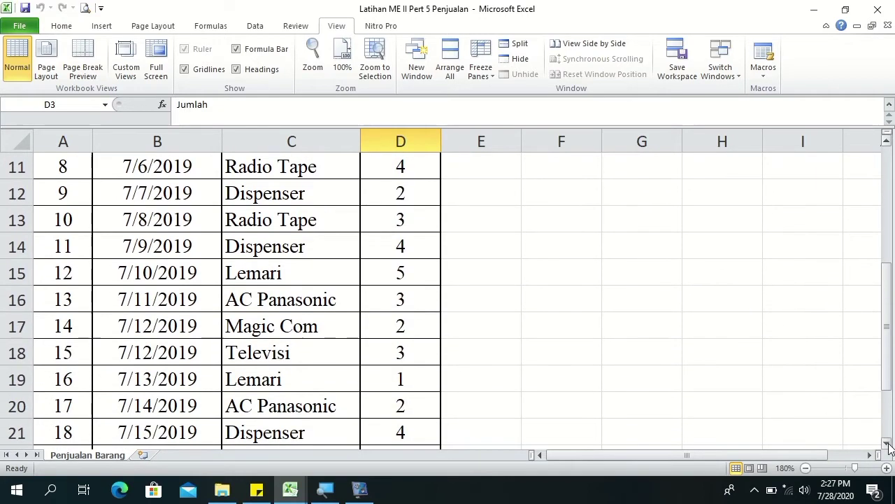
pyautogui.click(886, 443)
pyautogui.click(886, 443)
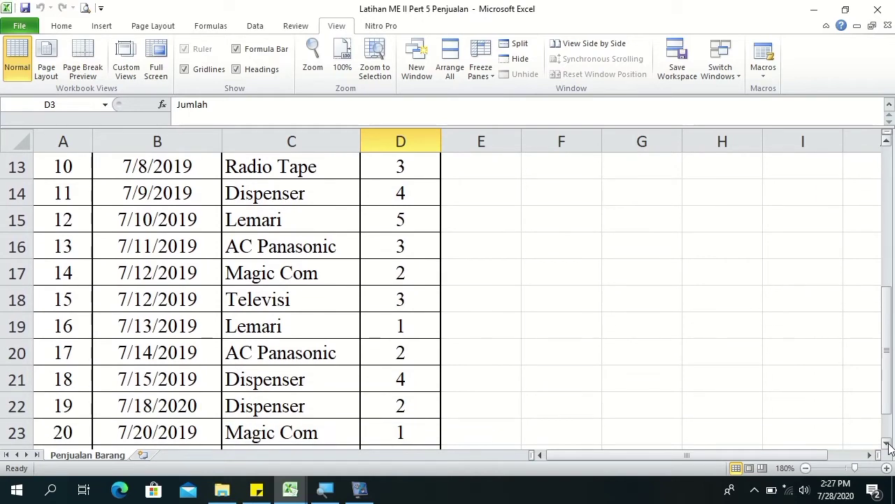
pyautogui.click(886, 443)
pyautogui.click(886, 444)
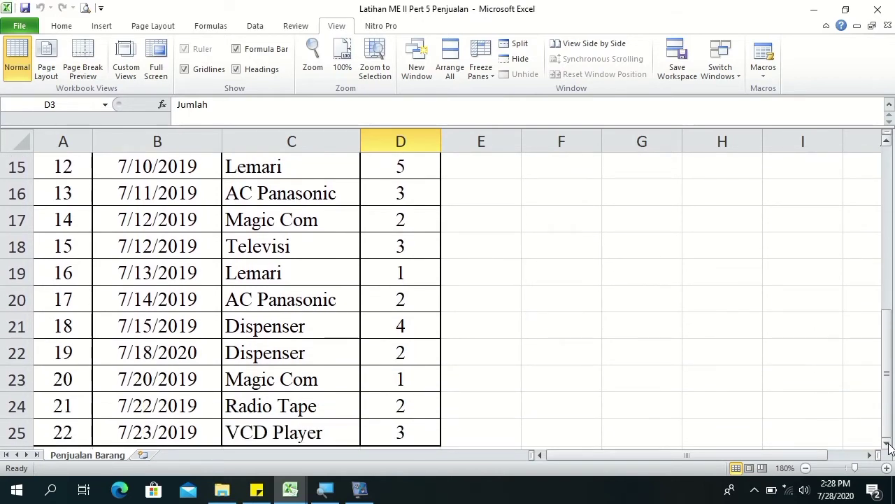
pyautogui.click(887, 444)
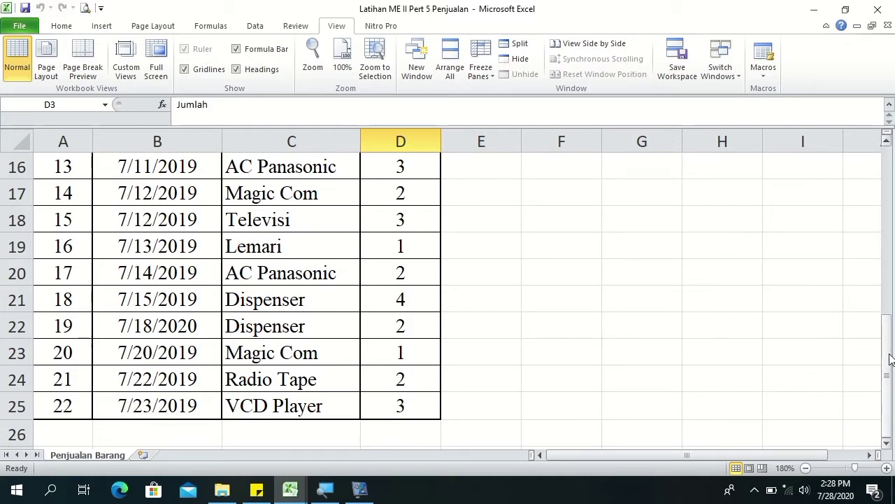
pyautogui.moveTo(890, 359); pyautogui.dragTo(888, 196)
pyautogui.click(47, 234)
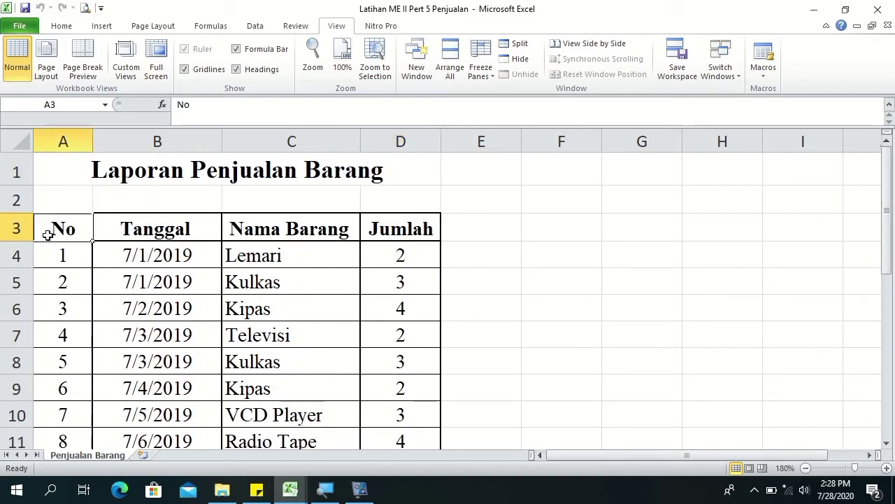
pyautogui.click(143, 262)
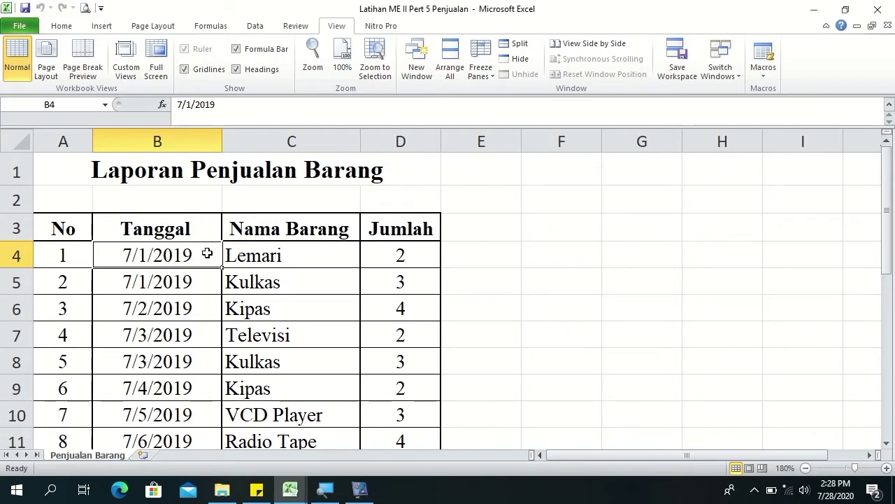
# Give the Tanggal dates in B4:B25 the custom format dd mmmm yyyy, e.g. 01 July 2019.
pyautogui.hotkey('ctrl', 'shift', 'Down')
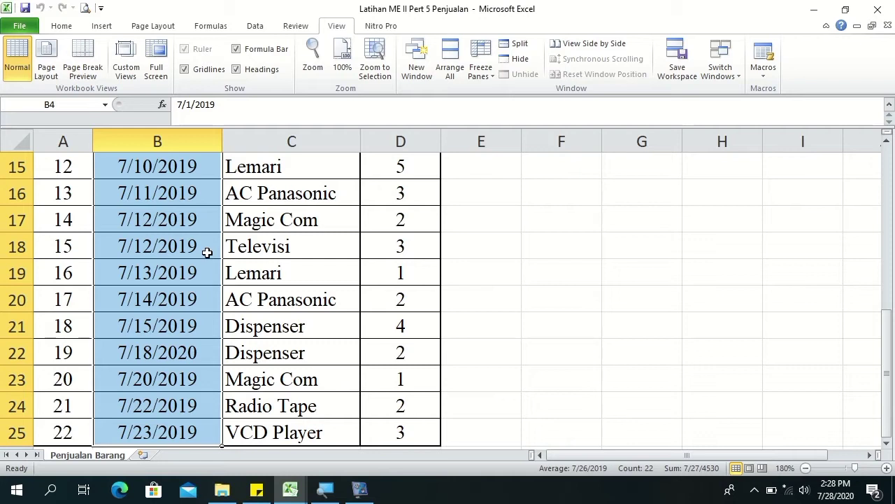
pyautogui.rightClick(207, 253)
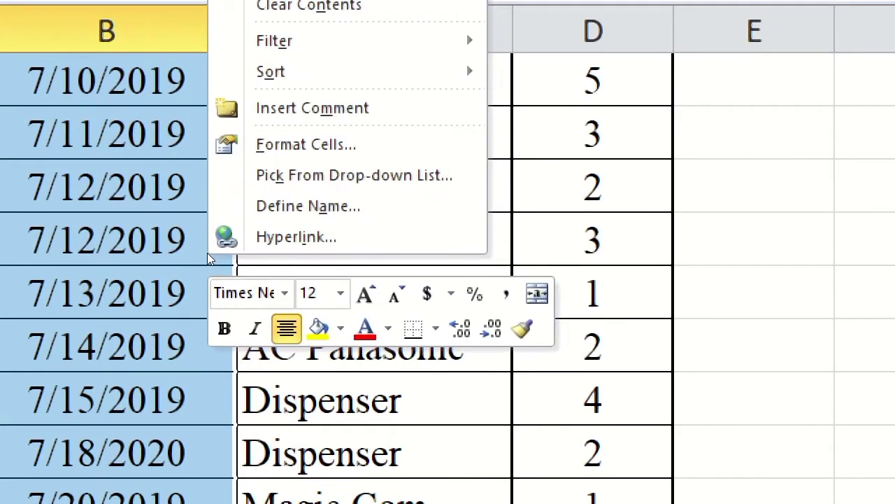
pyautogui.click(252, 144)
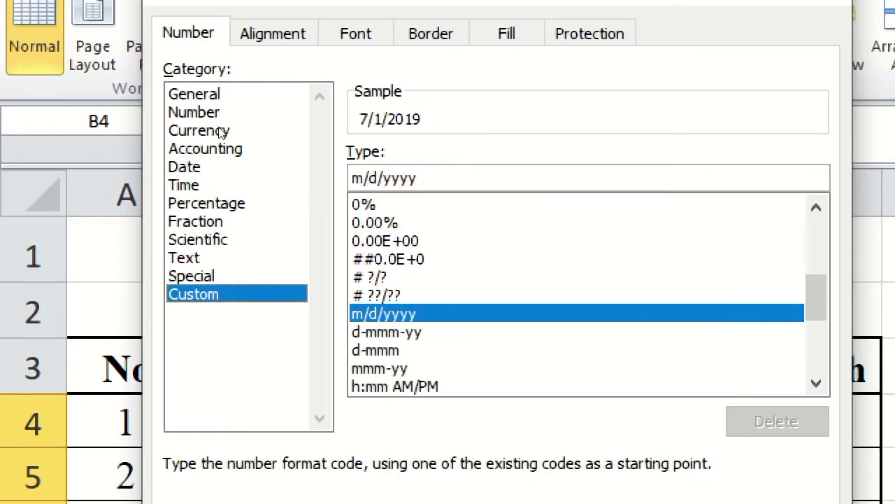
pyautogui.press('Tab')
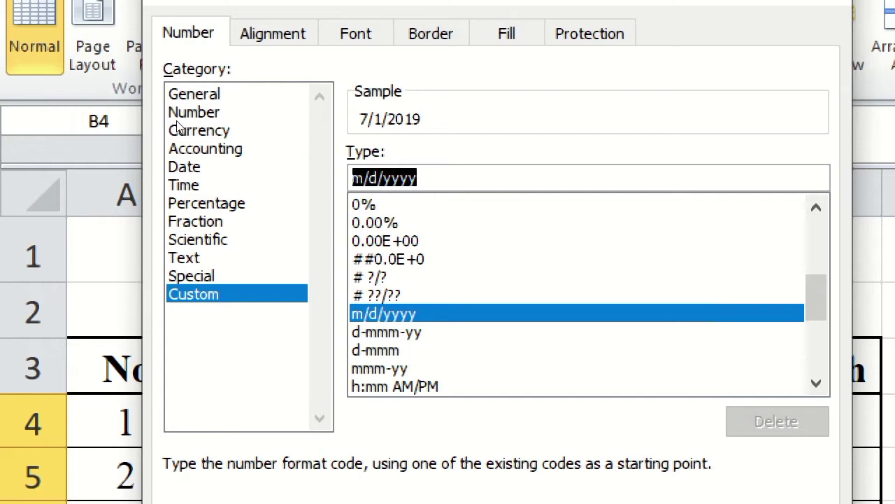
pyautogui.press('BackSpace')
pyautogui.write('dd')
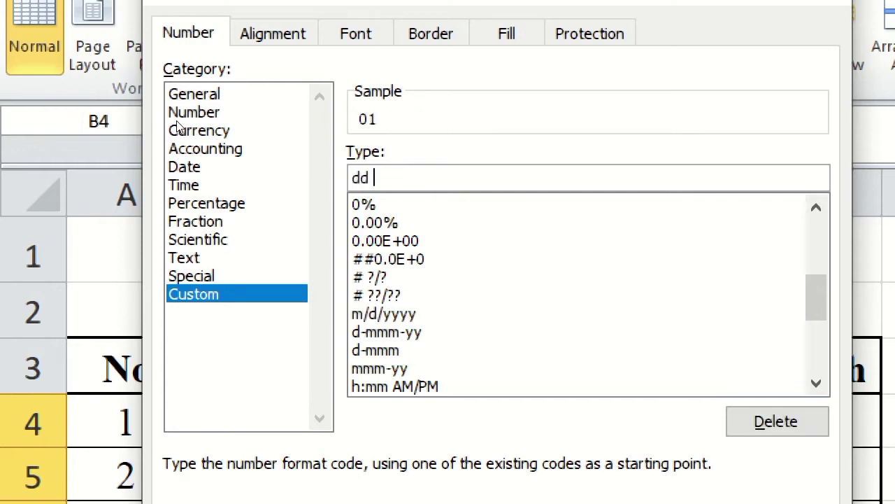
pyautogui.write(' mmmm yyyy')
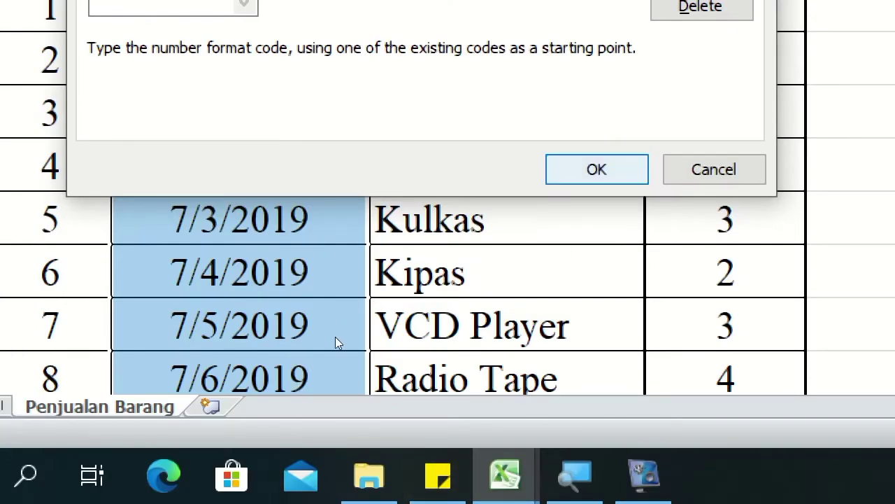
pyautogui.press('Return')
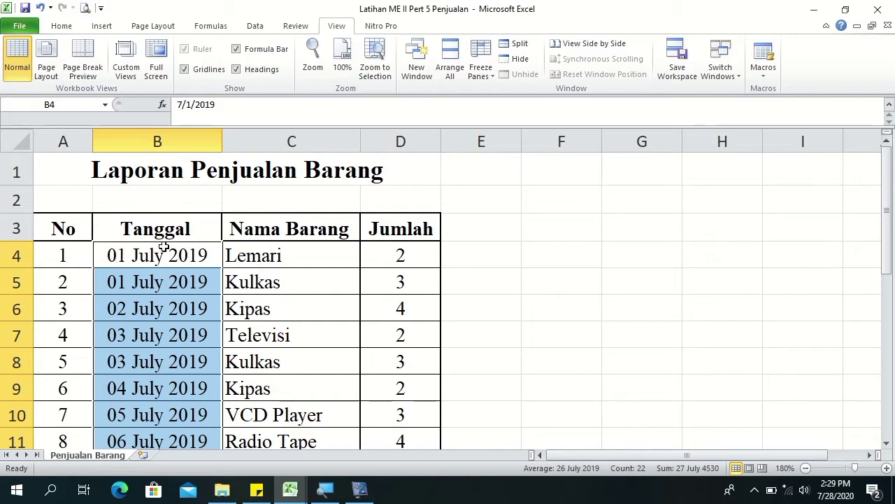
pyautogui.click(518, 307)
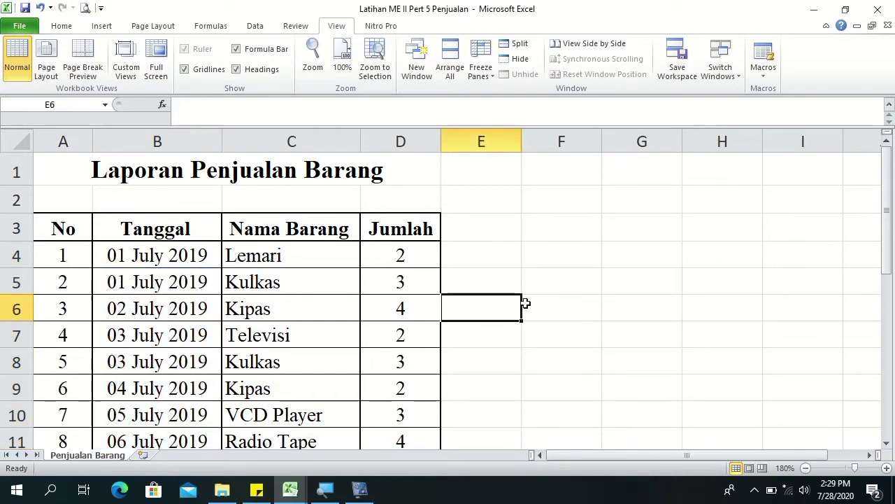
pyautogui.moveTo(890, 182)
pyautogui.mouseDown()
pyautogui.moveTo(893, 218)
pyautogui.moveTo(892, 180)
pyautogui.mouseUp()
pyautogui.click(12, 167)
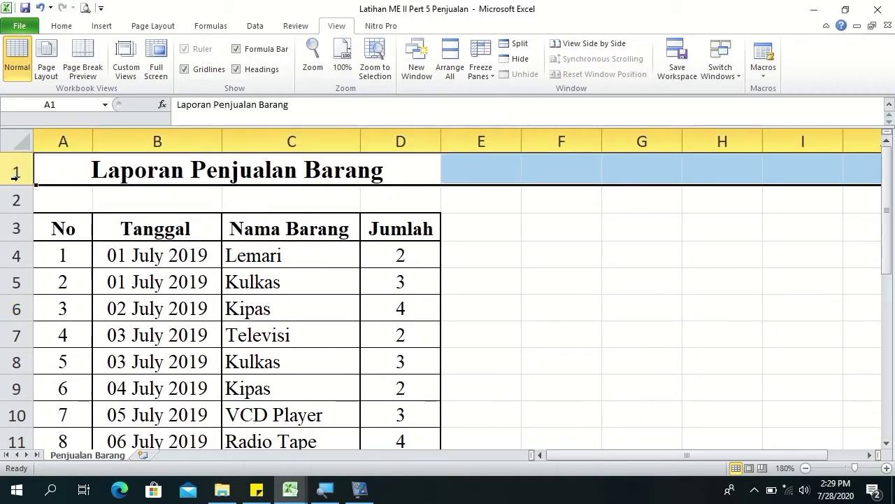
pyautogui.click(15, 227)
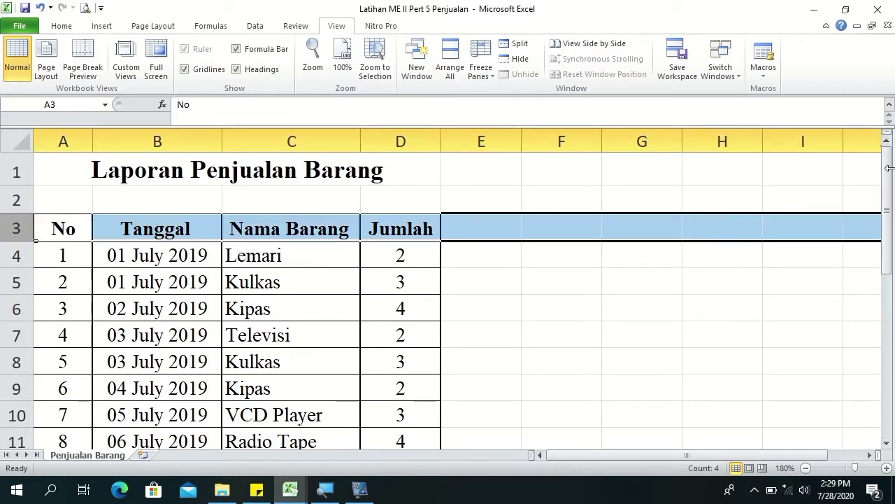
pyautogui.moveTo(888, 175)
pyautogui.mouseDown()
pyautogui.moveTo(886, 234)
pyautogui.moveTo(890, 150)
pyautogui.mouseUp()
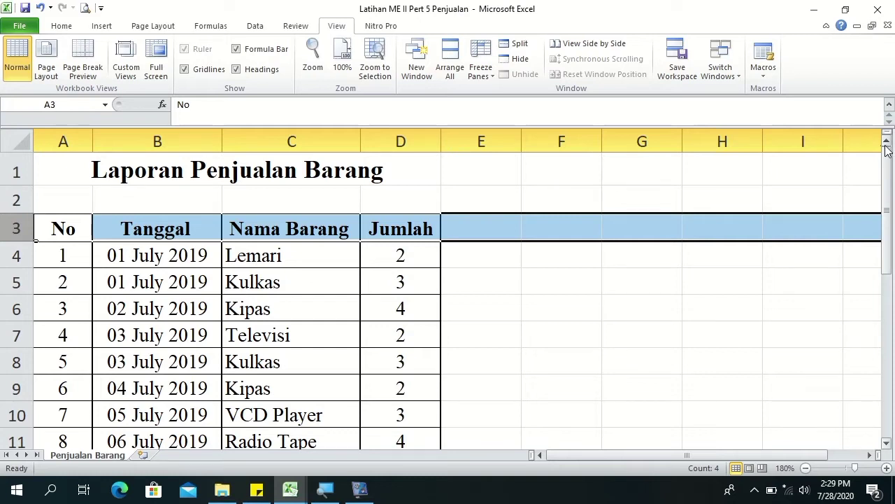
pyautogui.click(539, 274)
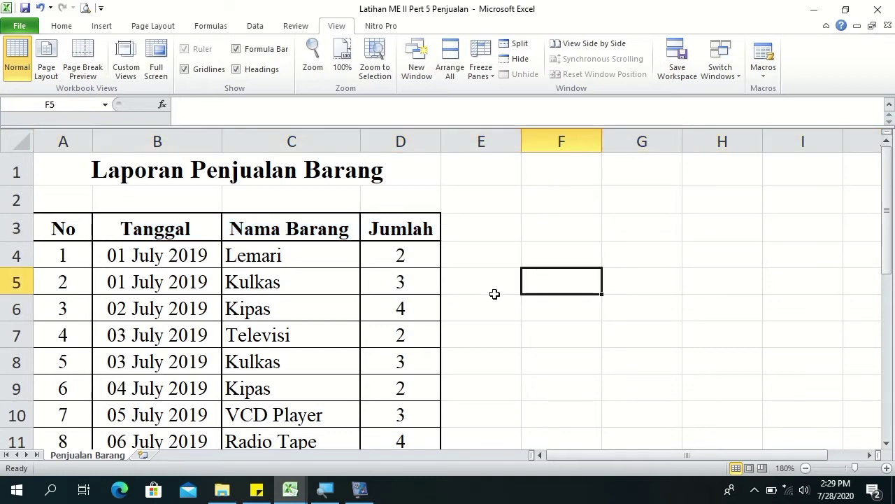
pyautogui.click(160, 257)
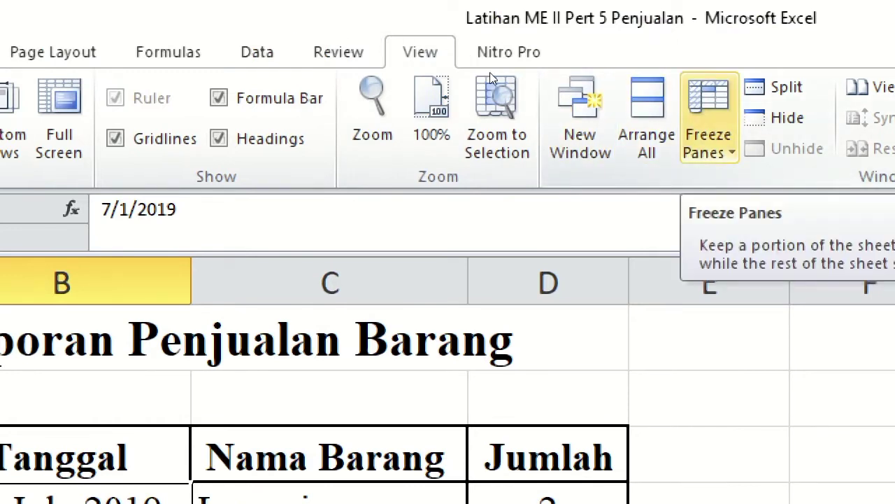
# Scroll through the Penjualan sales records to the last rows, then switch to the Pembelian workbook.
pyautogui.click(709, 119)
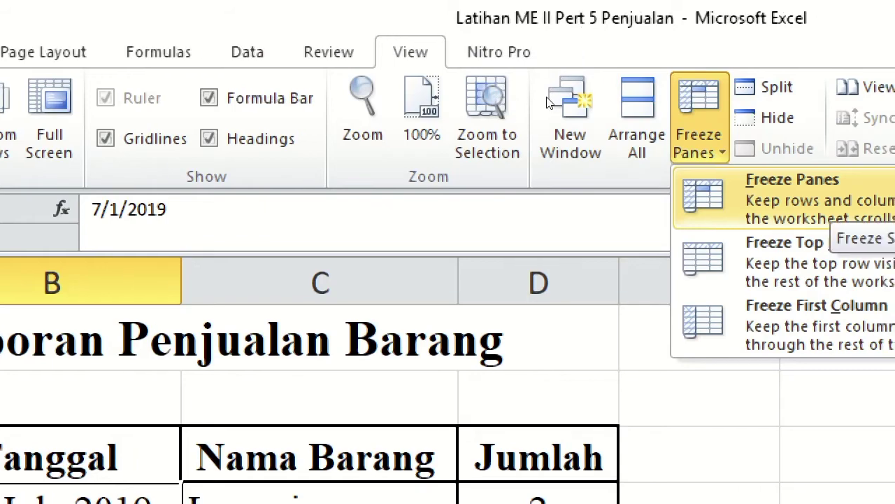
pyautogui.press('Escape')
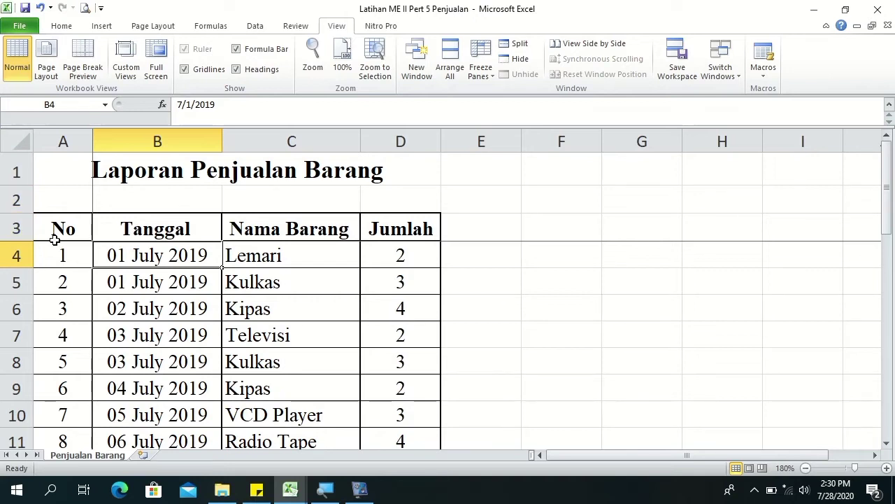
pyautogui.click(886, 443)
pyautogui.click(887, 443)
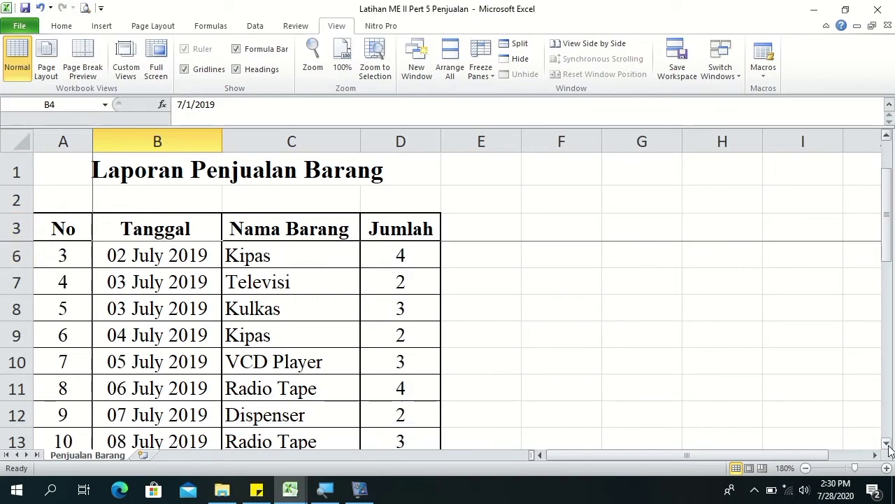
pyautogui.click(887, 444)
pyautogui.click(887, 444)
pyautogui.click(887, 444)
pyautogui.click(887, 445)
pyautogui.click(887, 444)
pyautogui.click(887, 444)
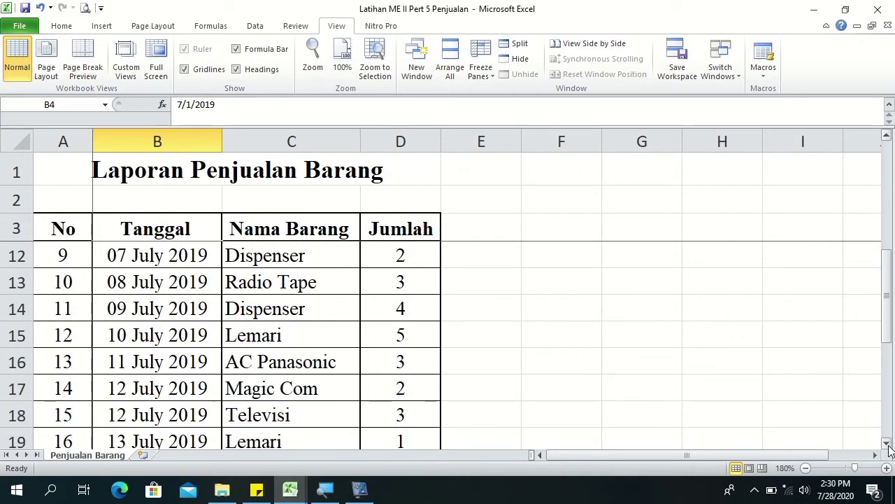
pyautogui.click(887, 444)
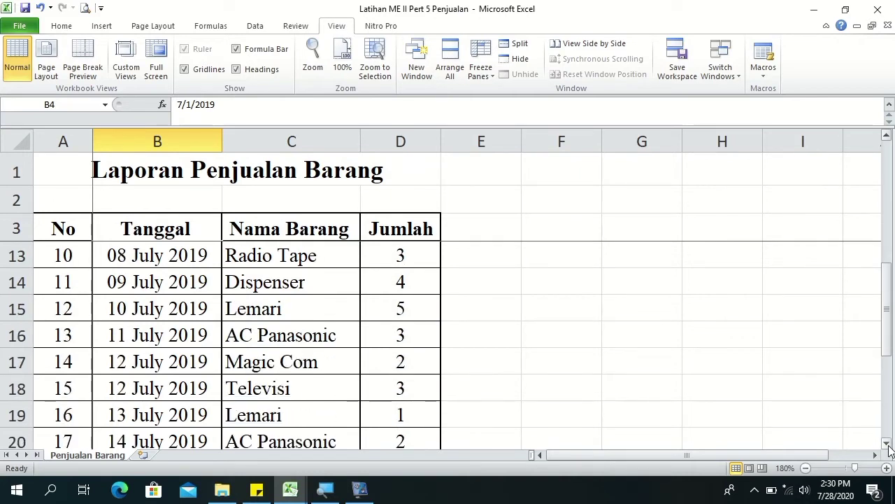
pyautogui.click(887, 444)
pyautogui.click(887, 444)
pyautogui.click(886, 444)
pyautogui.click(887, 444)
pyautogui.click(887, 444)
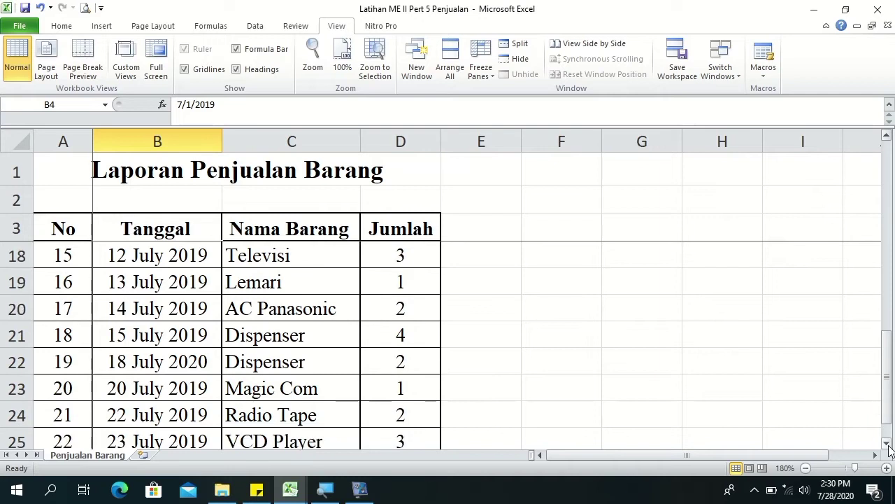
pyautogui.click(887, 444)
pyautogui.moveTo(887, 419); pyautogui.dragTo(893, 222)
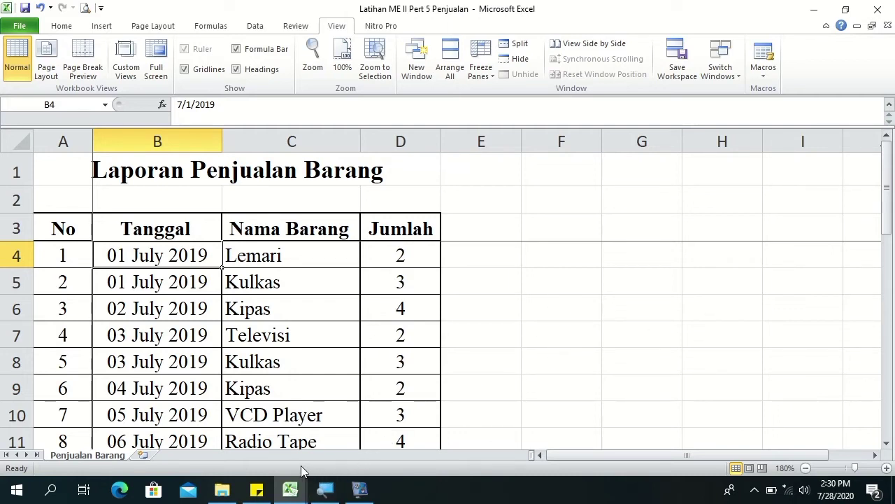
pyautogui.moveTo(290, 489)
pyautogui.click(287, 435)
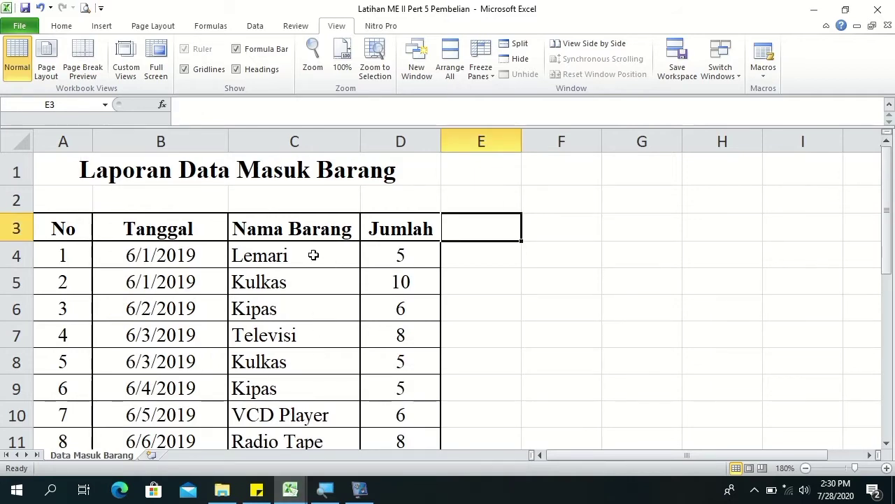
# Scroll down through the Pembelian purchase records to the last row.
pyautogui.click(48, 169)
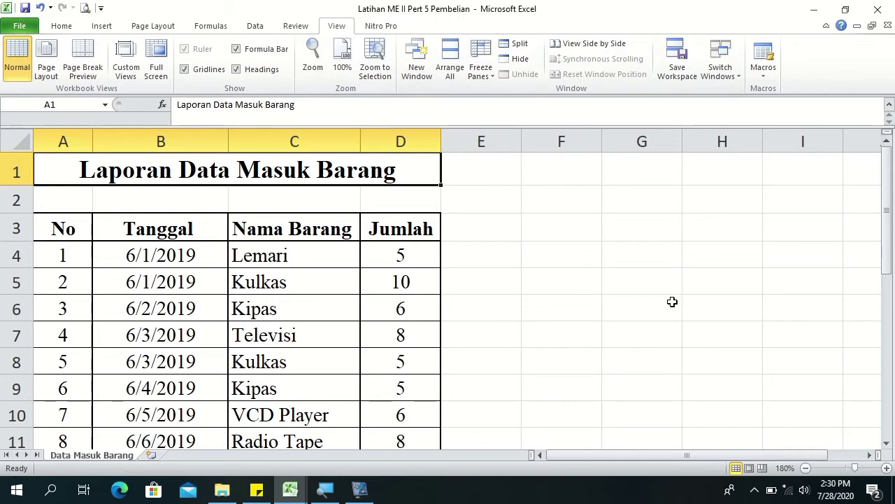
pyautogui.doubleClick(886, 445)
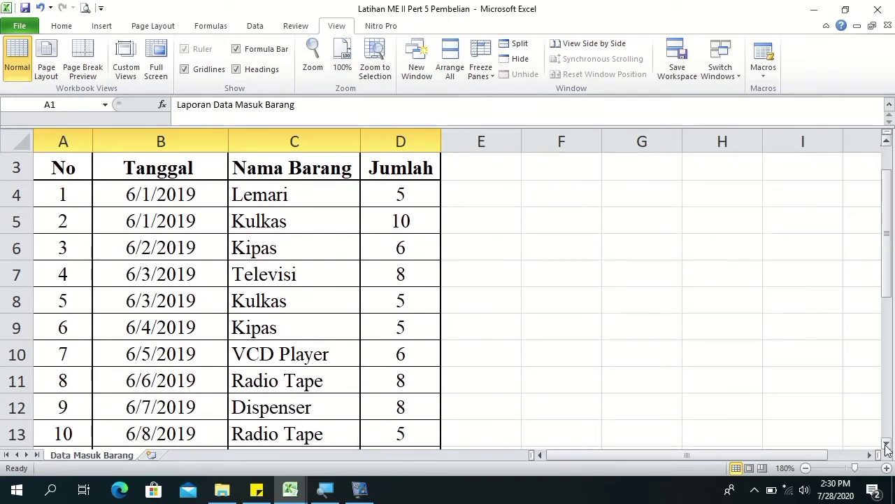
pyautogui.click(886, 446)
pyautogui.click(886, 445)
pyautogui.click(886, 445)
pyautogui.click(886, 446)
pyautogui.click(886, 445)
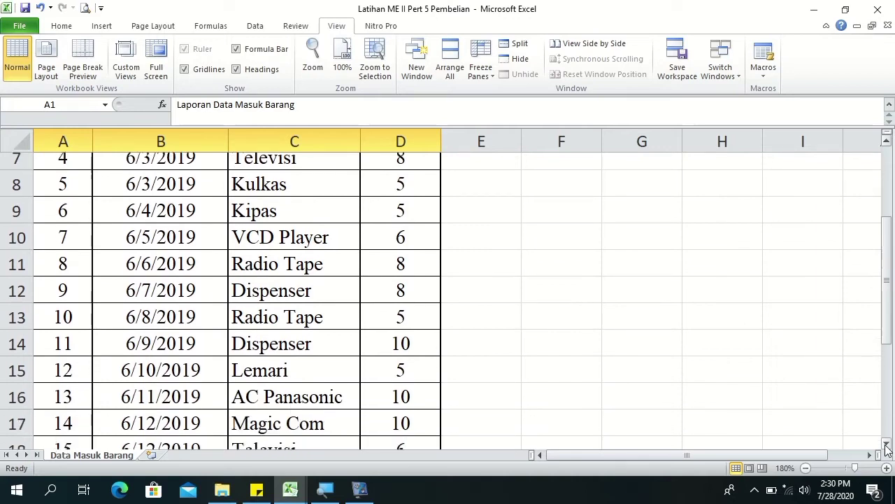
pyautogui.click(886, 445)
pyautogui.click(886, 445)
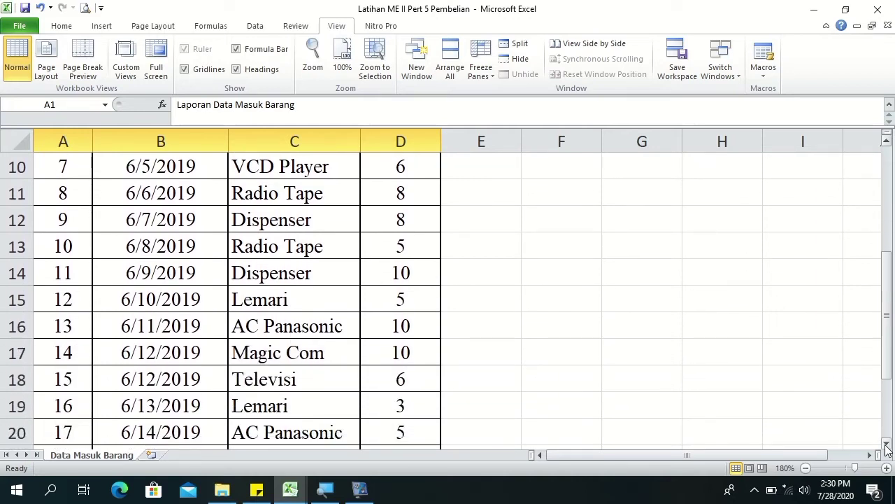
pyautogui.click(886, 446)
pyautogui.click(886, 446)
pyautogui.click(887, 445)
pyautogui.click(886, 445)
pyautogui.click(887, 446)
pyautogui.click(886, 445)
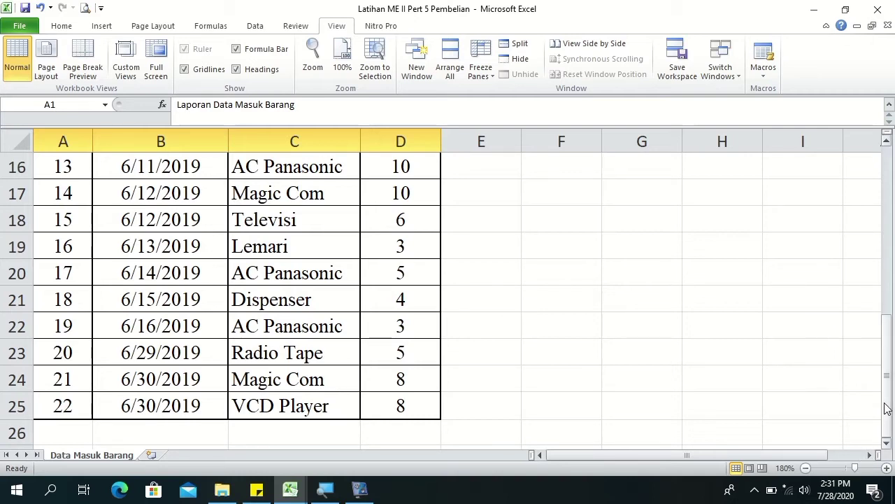
# Scroll back to the top and select the Tanggal dates from B4 to B25.
pyautogui.moveTo(888, 406); pyautogui.dragTo(894, 231)
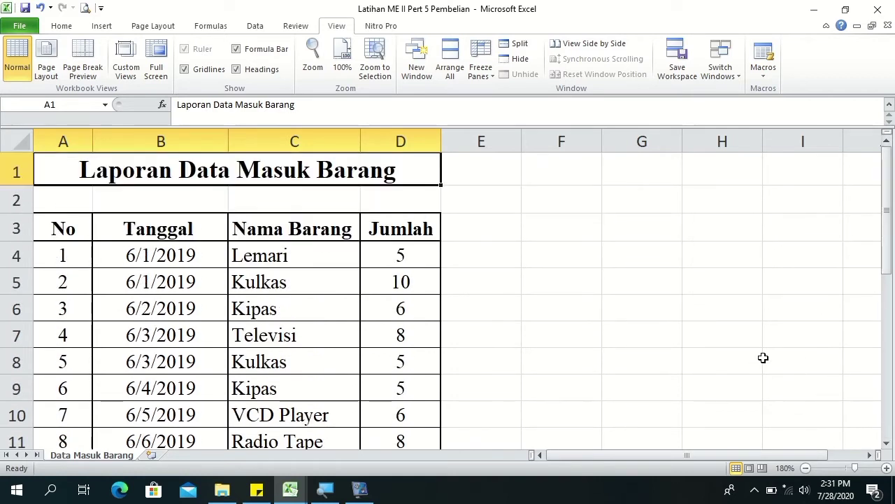
pyautogui.click(129, 256)
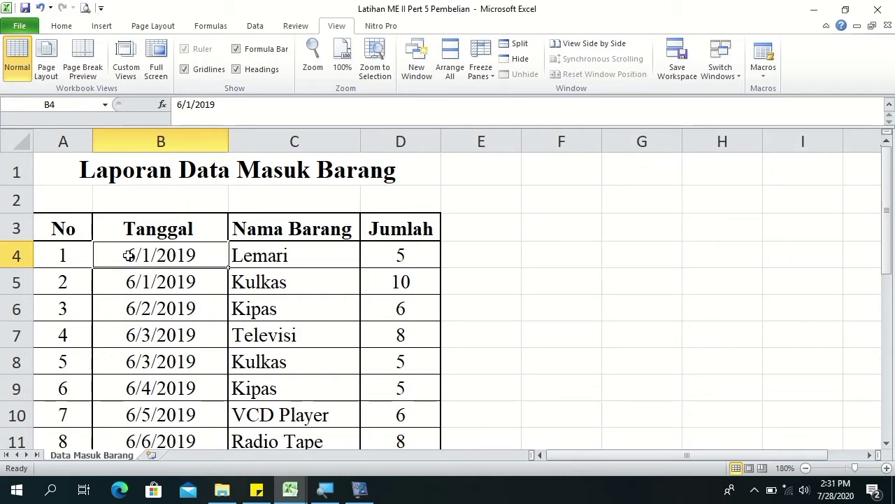
pyautogui.hotkey('ctrl', 'shift', 'Down')
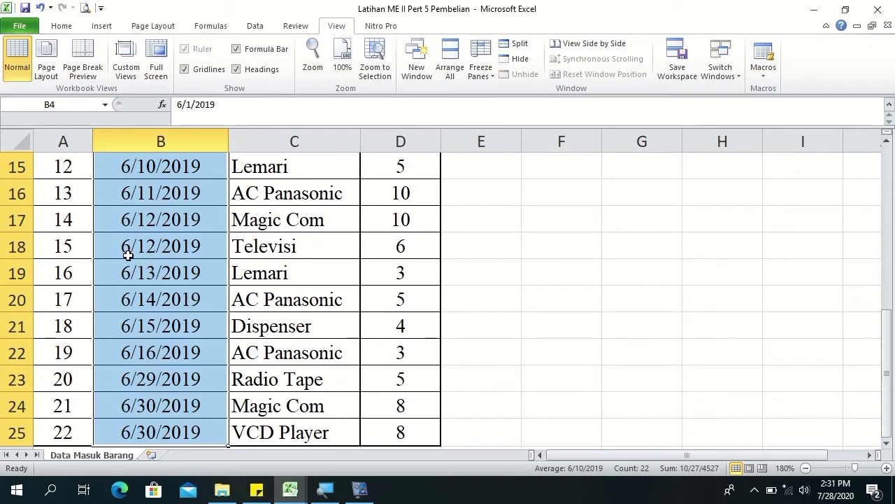
# Apply the custom format dd mmmm yyyy to the Pembelian Tanggal dates, e.g. 01 June 2019.
pyautogui.rightClick(128, 258)
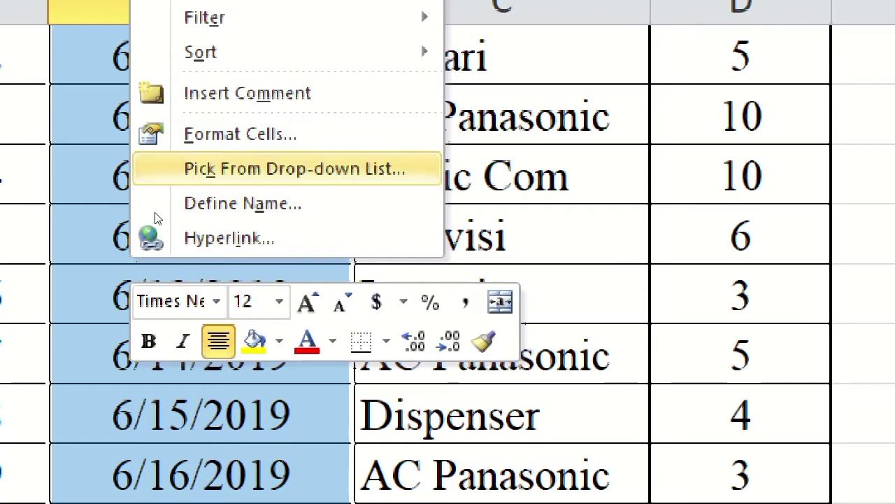
pyautogui.click(171, 133)
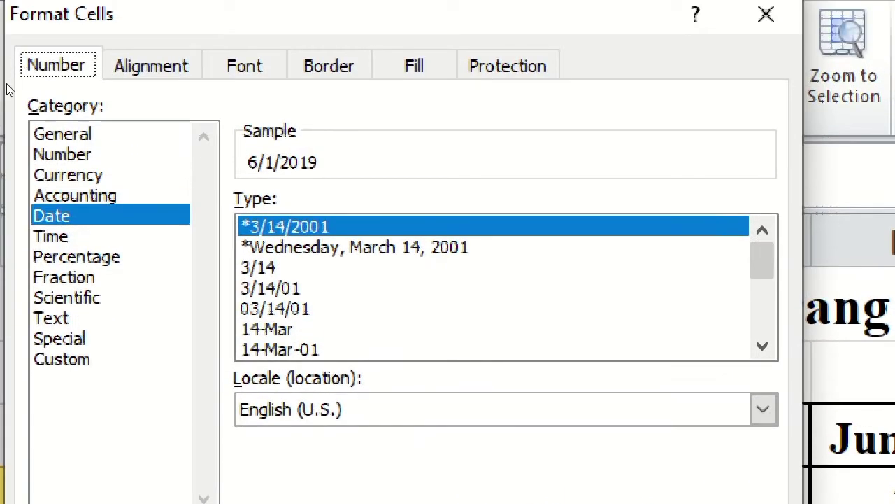
pyautogui.press('End')
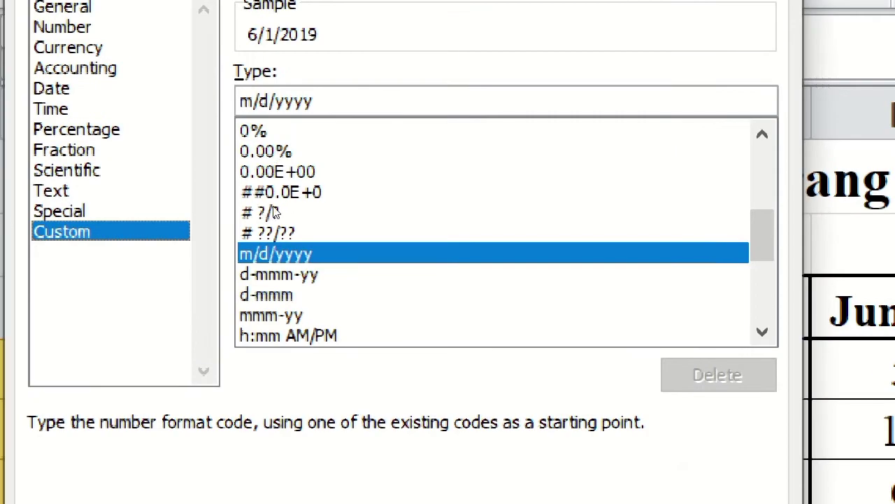
pyautogui.scroll(-1, 343, 203)
pyautogui.scroll(-4, 343, 202)
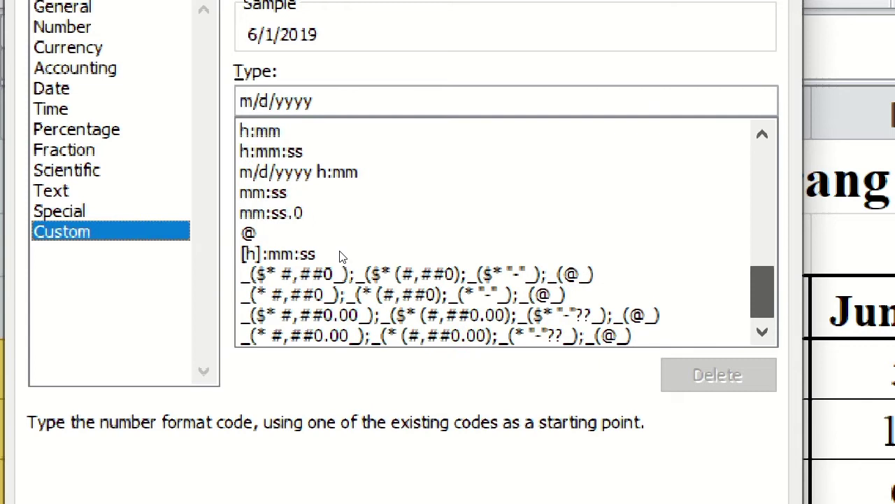
pyautogui.scroll(1, 341, 222)
pyautogui.scroll(8, 342, 163)
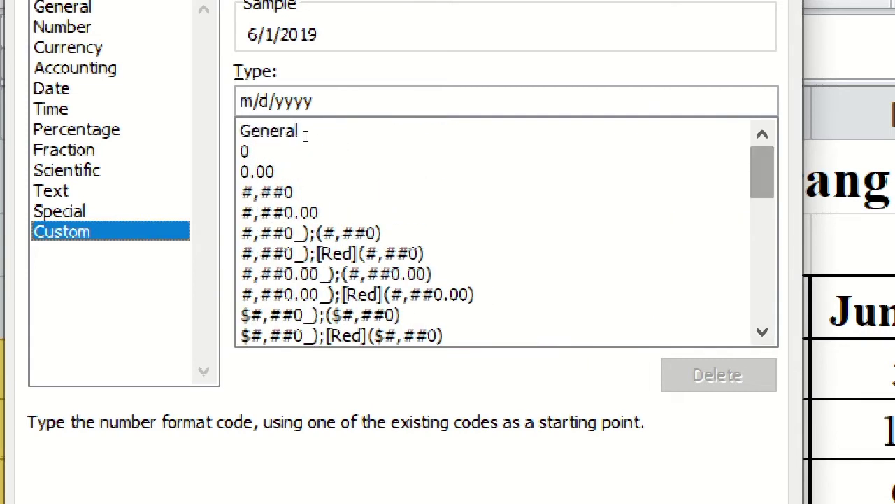
pyautogui.press('Tab')
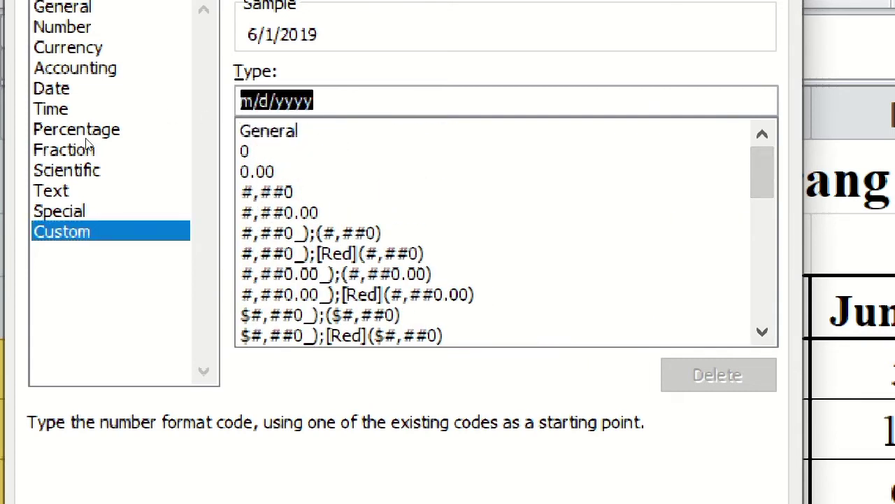
pyautogui.write('dd mmmm y')
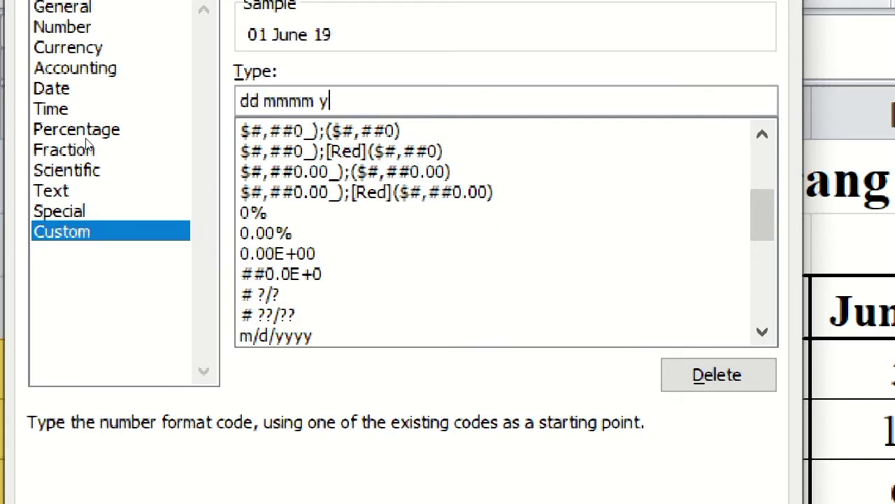
pyautogui.write('yyy')
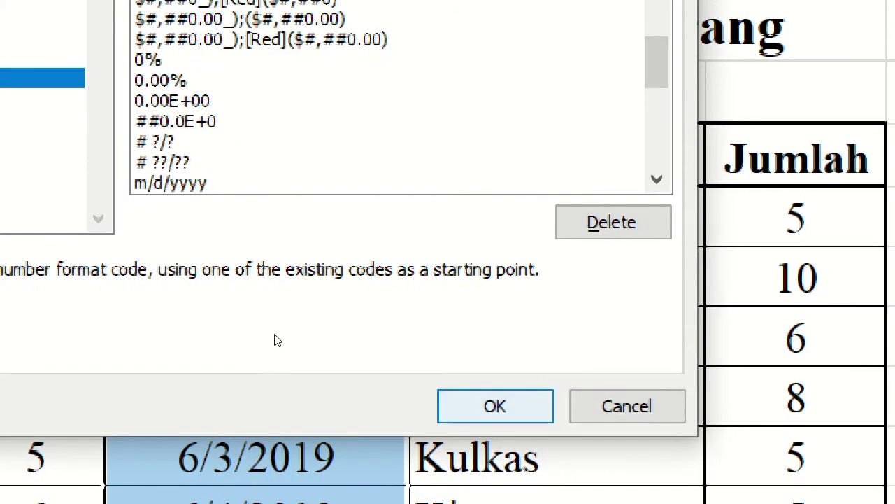
pyautogui.press('Return')
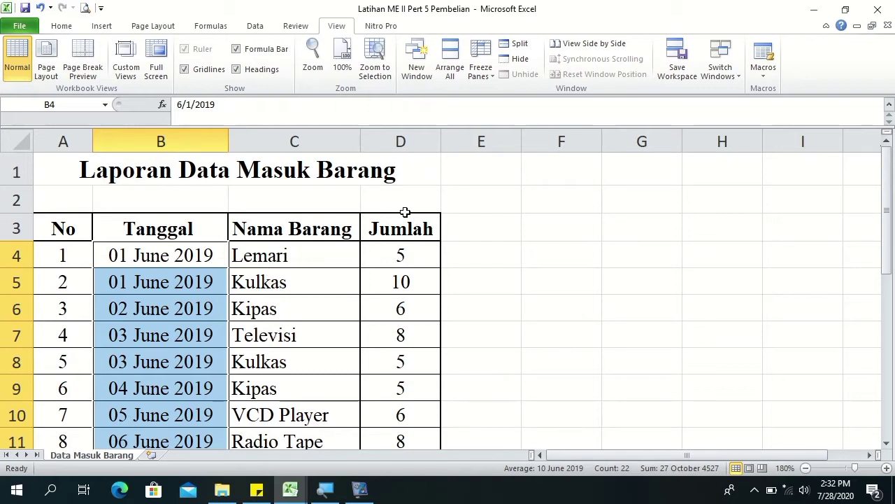
pyautogui.click(468, 252)
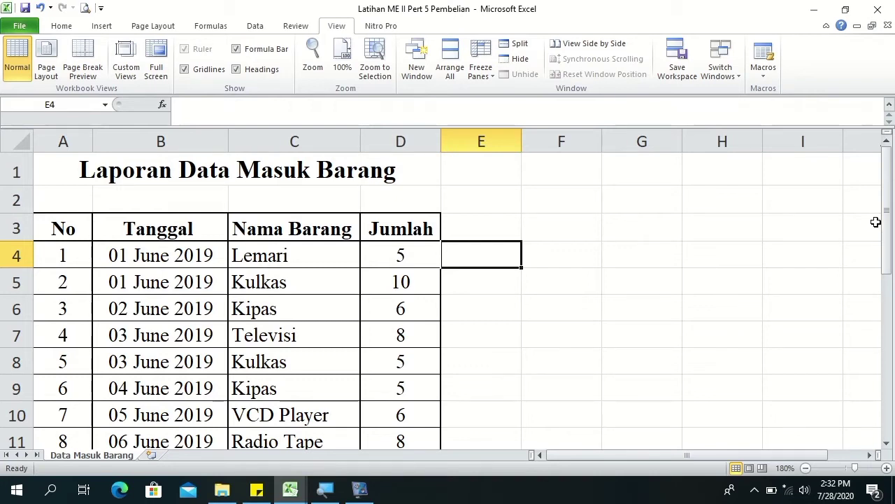
pyautogui.moveTo(890, 220); pyautogui.dragTo(889, 220)
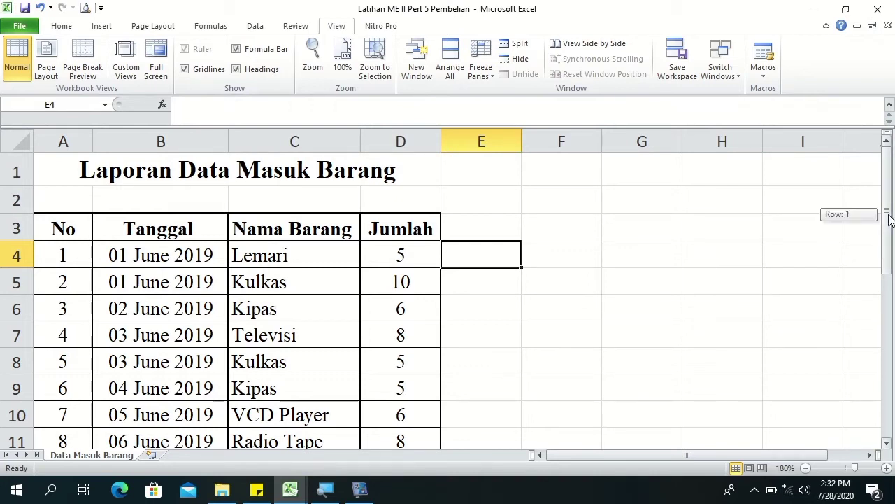
pyautogui.click(6, 172)
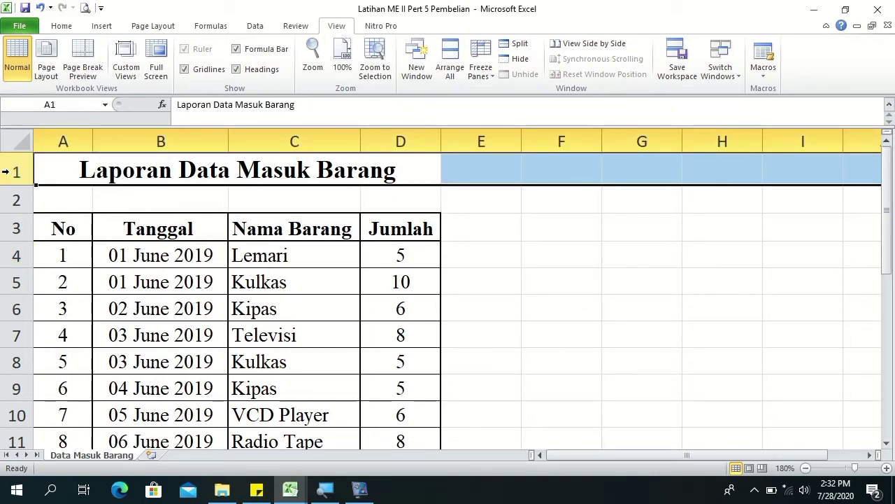
pyautogui.click(6, 229)
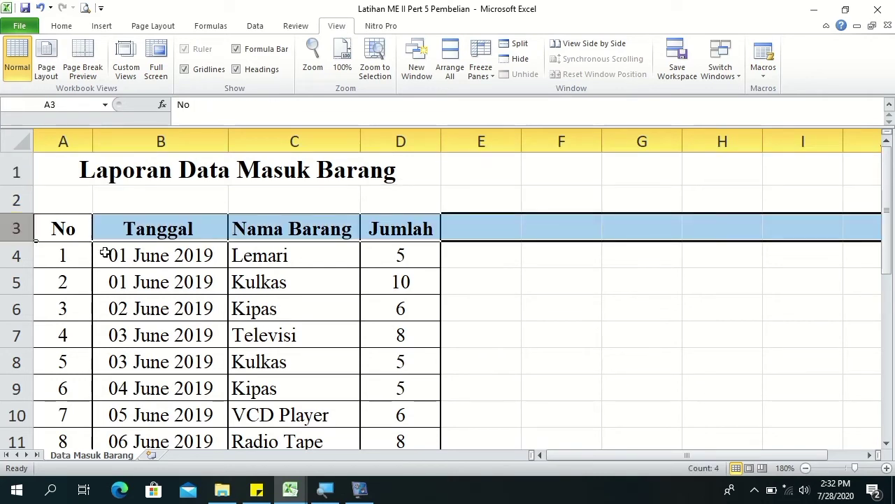
pyautogui.click(887, 256)
pyautogui.moveTo(890, 243); pyautogui.dragTo(892, 271)
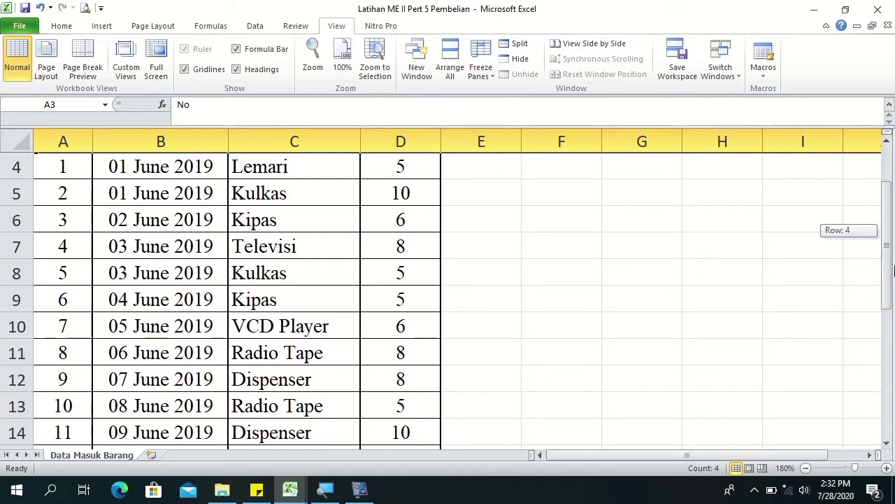
pyautogui.moveTo(892, 271); pyautogui.dragTo(886, 153)
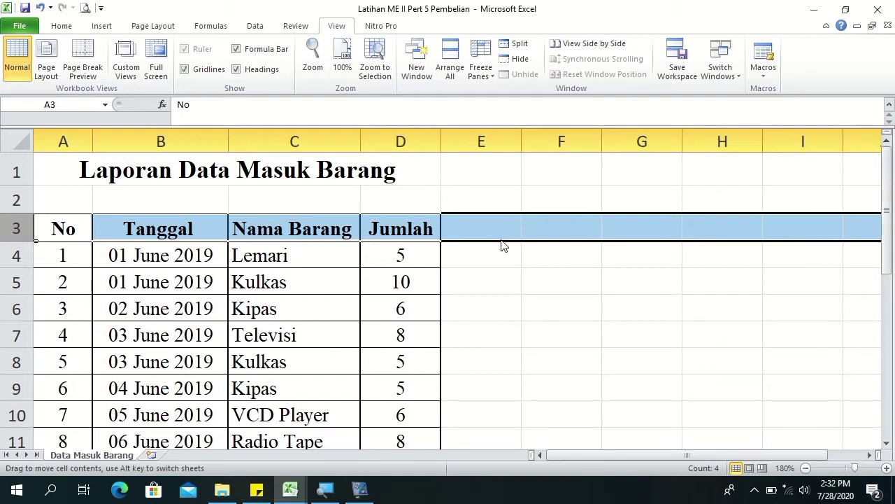
pyautogui.click(118, 256)
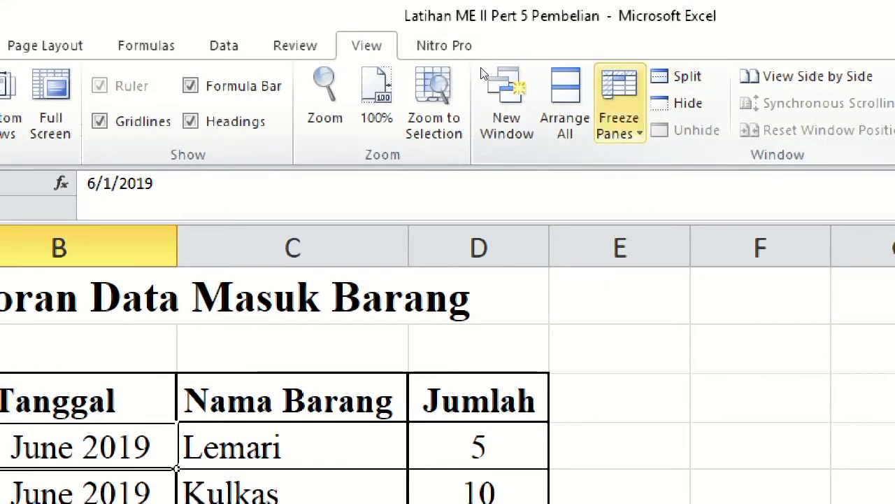
# Freeze panes at B4 so title and header rows 1–3 stay fixed, then scroll to verify.
pyautogui.click(618, 119)
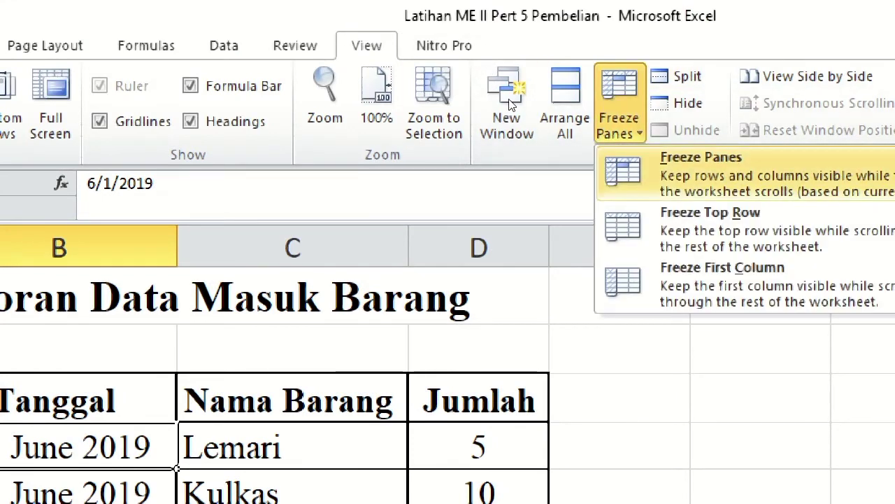
pyautogui.click(701, 167)
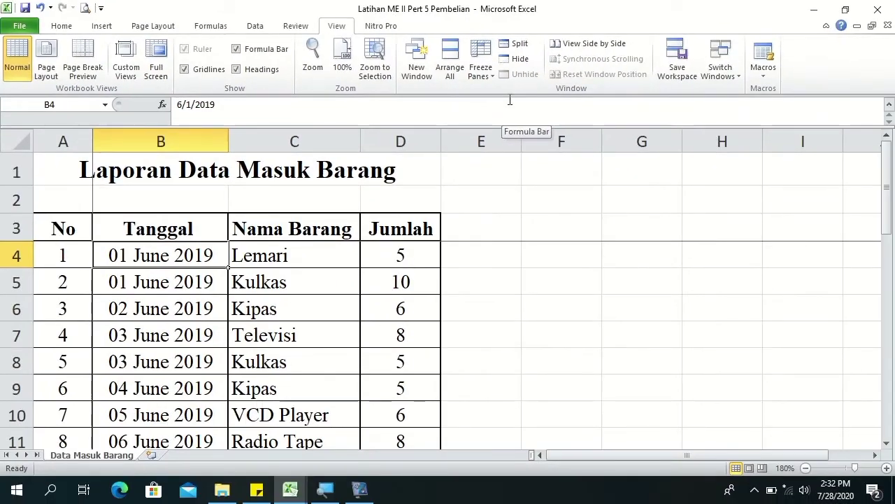
pyautogui.moveTo(887, 183); pyautogui.dragTo(891, 255)
pyautogui.click(58, 237)
pyautogui.click(160, 228)
pyautogui.moveTo(889, 252); pyautogui.dragTo(890, 201)
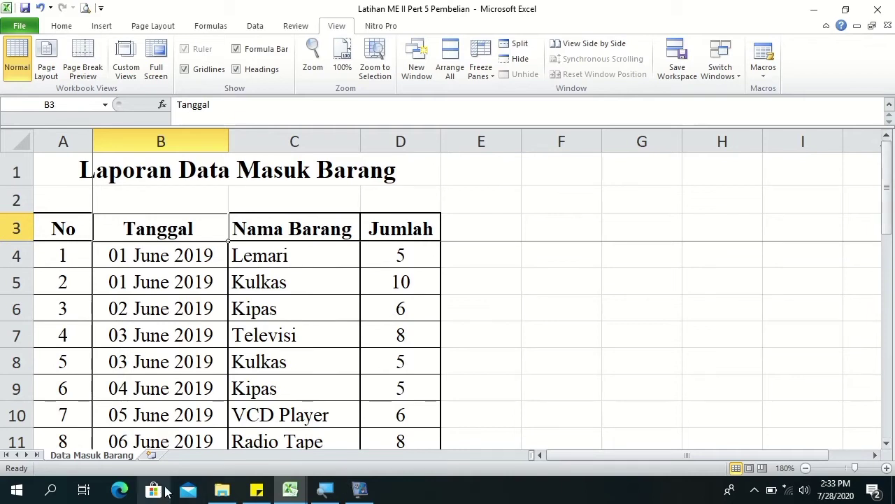
# Switch to the Rekap Data workbook, check the Data Barang sheet, and return to Rekap Data Stok Barang.
pyautogui.click(291, 489)
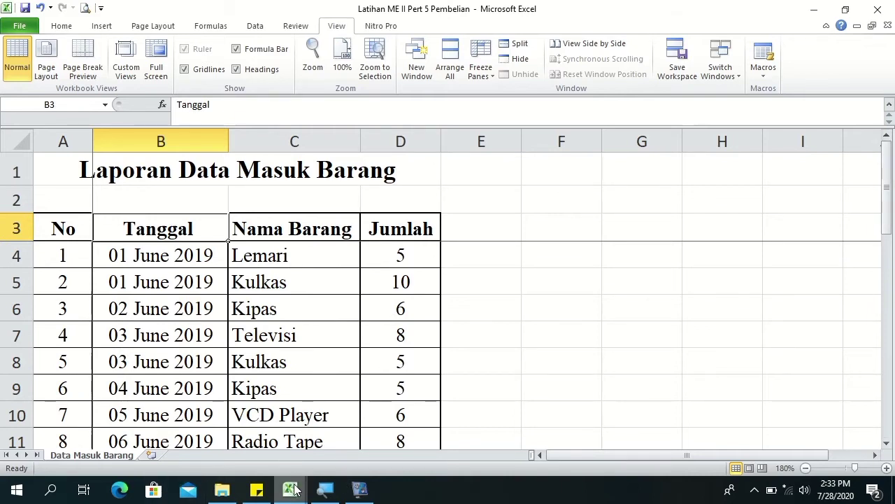
pyautogui.click(182, 432)
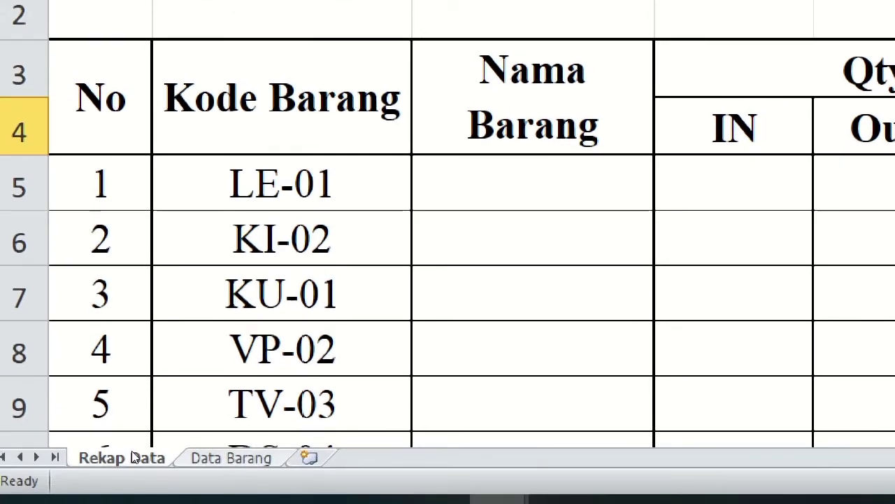
pyautogui.click(231, 461)
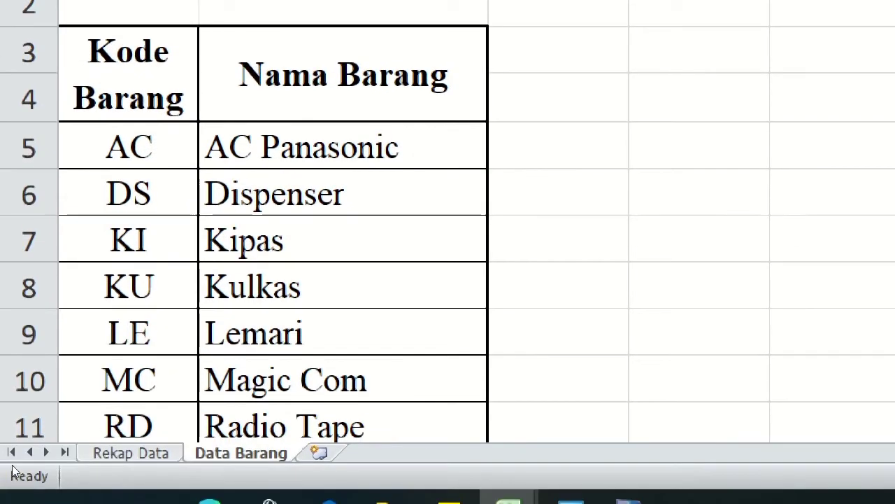
pyautogui.click(86, 453)
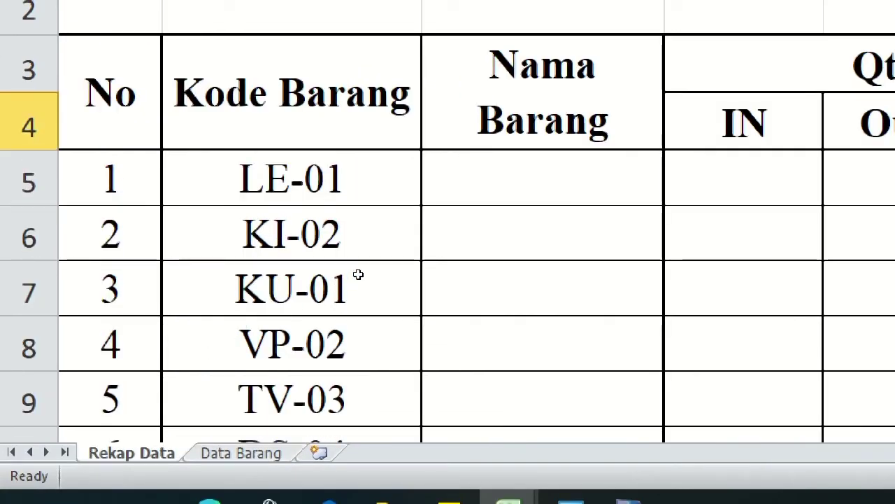
pyautogui.press('Down')
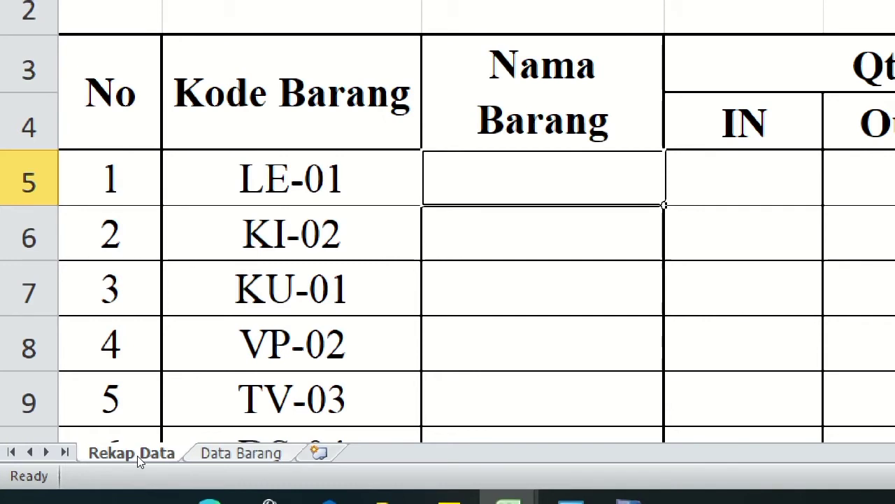
pyautogui.hotkey('ctrl', 'pagedown')
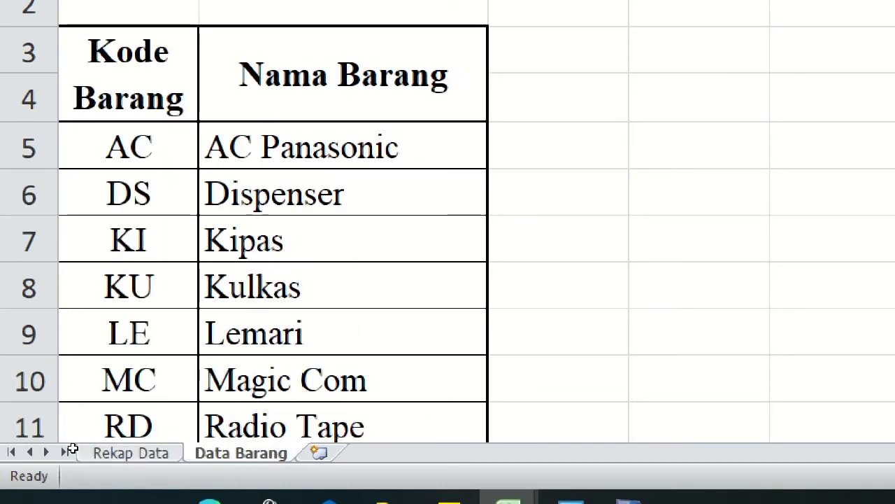
pyautogui.hotkey('ctrl', 'pageup')
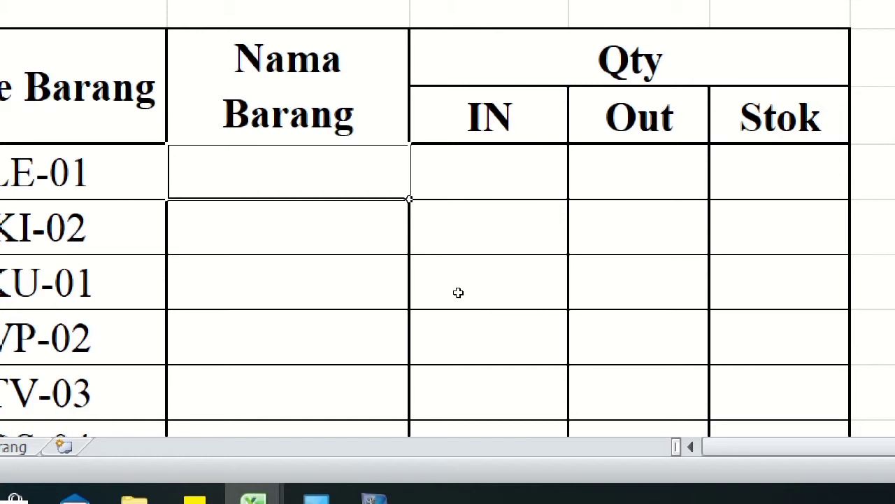
pyautogui.press('Right')
pyautogui.press('Right')
pyautogui.press('Right')
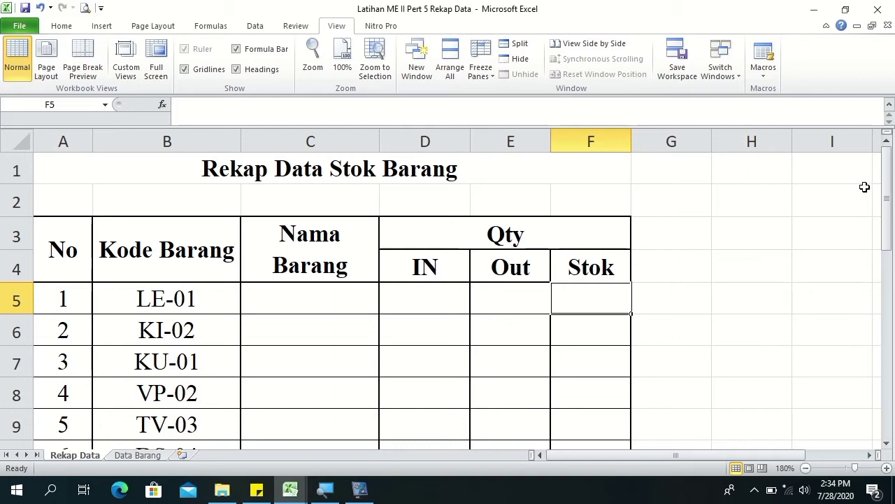
pyautogui.moveTo(890, 194)
pyautogui.mouseDown()
pyautogui.moveTo(888, 215)
pyautogui.moveTo(887, 203)
pyautogui.mouseUp()
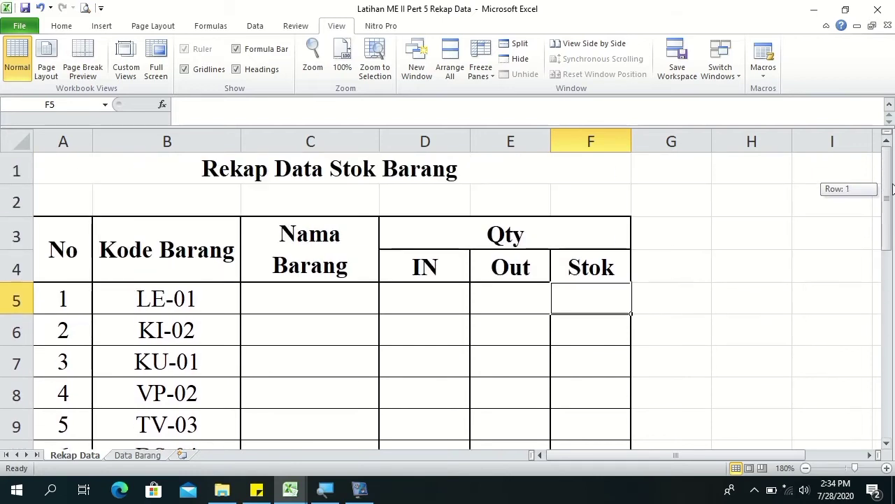
pyautogui.click(16, 233)
pyautogui.click(17, 202)
pyautogui.click(41, 243)
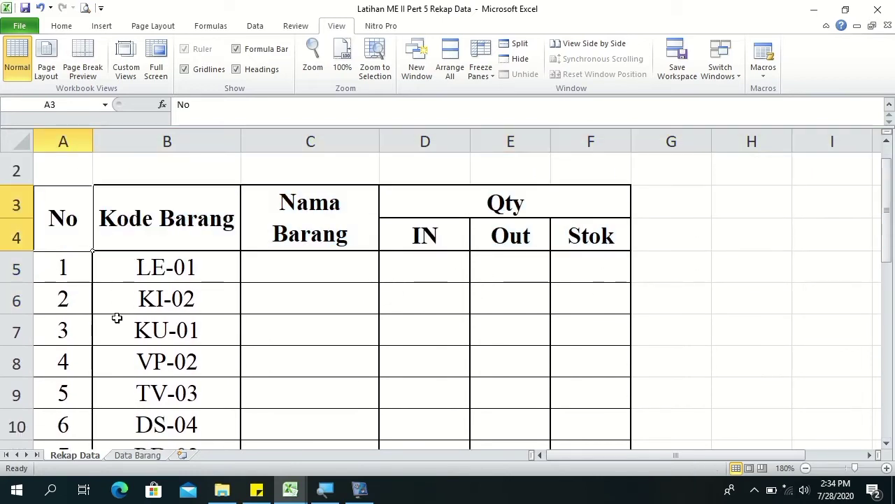
pyautogui.moveTo(672, 455)
pyautogui.mouseDown()
pyautogui.moveTo(752, 451)
pyautogui.moveTo(617, 480)
pyautogui.mouseUp()
pyautogui.click(201, 256)
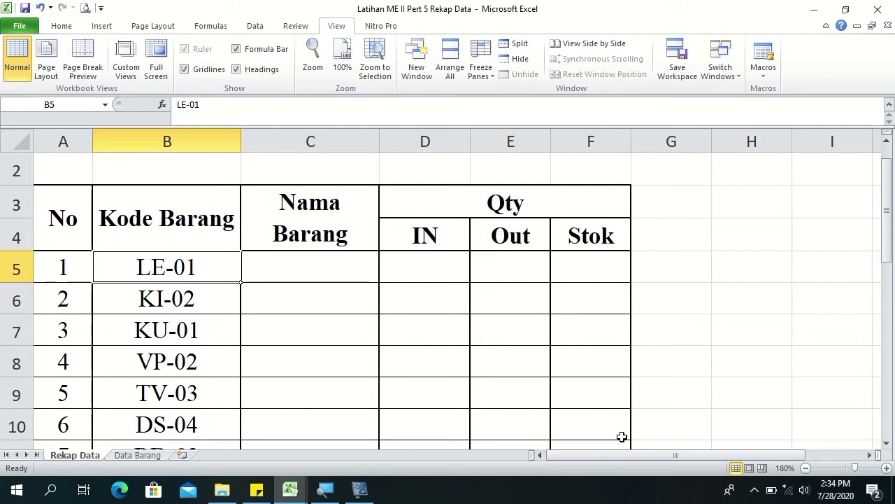
pyautogui.moveTo(660, 456)
pyautogui.mouseDown()
pyautogui.moveTo(749, 433)
pyautogui.moveTo(620, 458)
pyautogui.mouseUp()
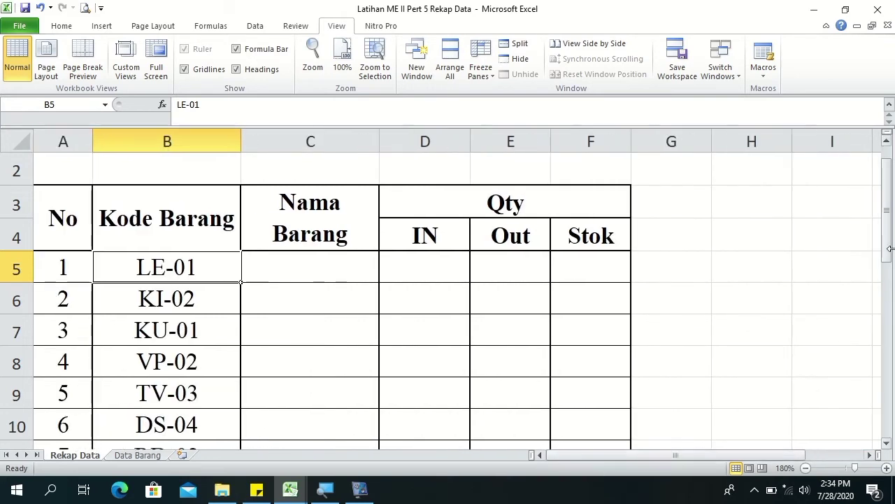
pyautogui.moveTo(885, 201); pyautogui.dragTo(892, 153)
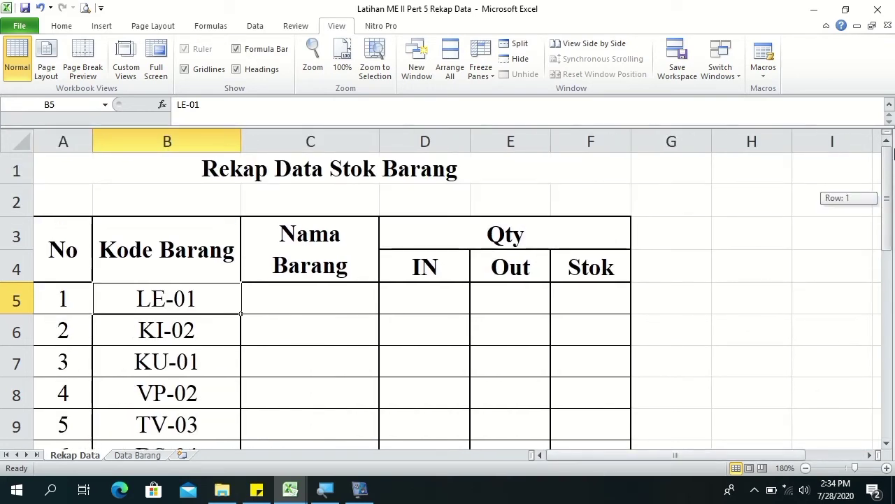
pyautogui.click(293, 298)
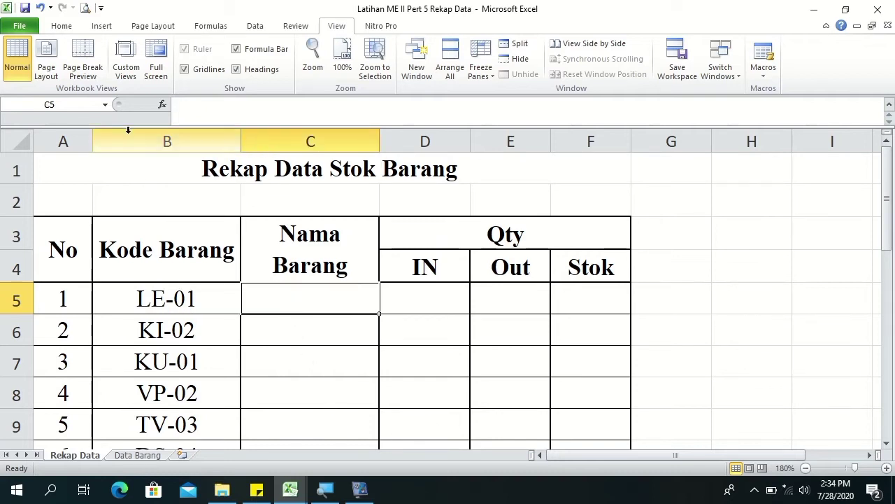
pyautogui.click(62, 26)
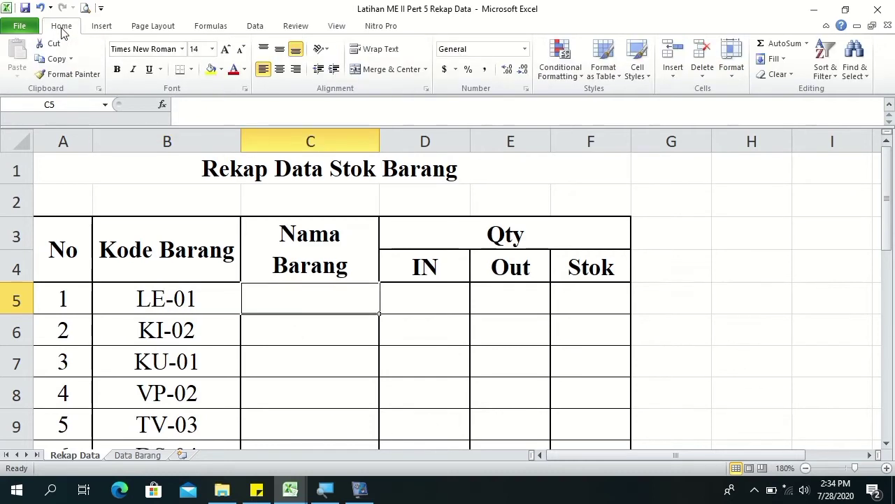
# Freeze panes at C5 to lock header rows 1–4 and the No and Kode Barang columns.
pyautogui.click(336, 26)
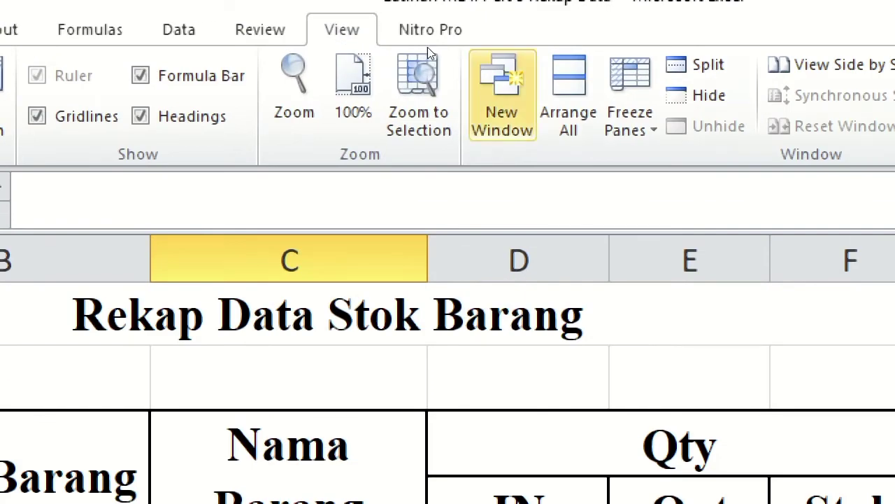
pyautogui.click(630, 98)
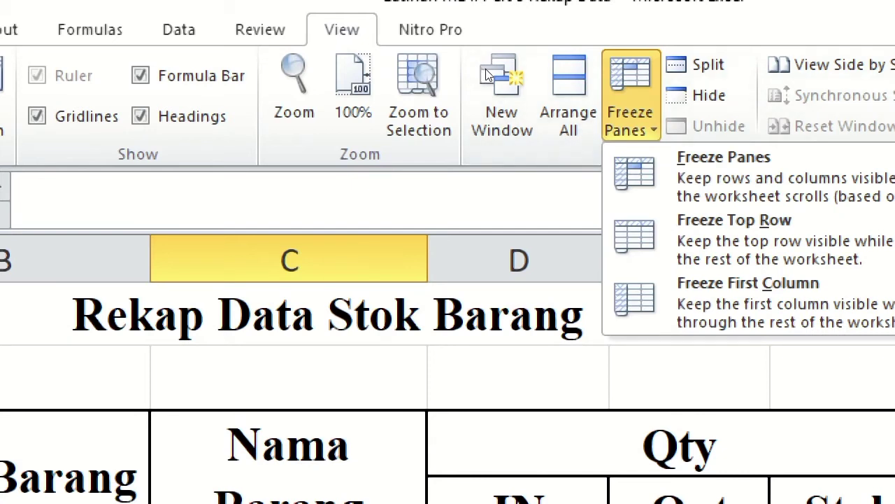
pyautogui.press('Down')
pyautogui.press('Return')
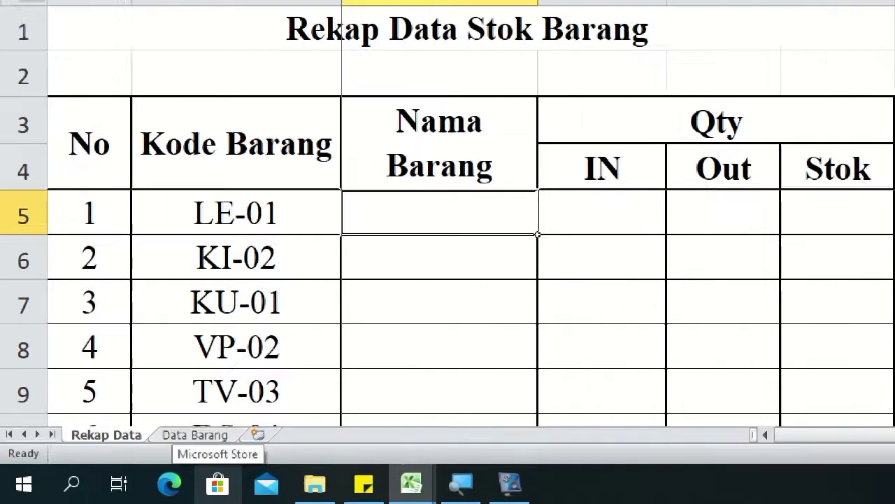
# Scroll down and right to confirm the frozen headers and columns, then return to C5.
pyautogui.scroll(-1, 489, 420)
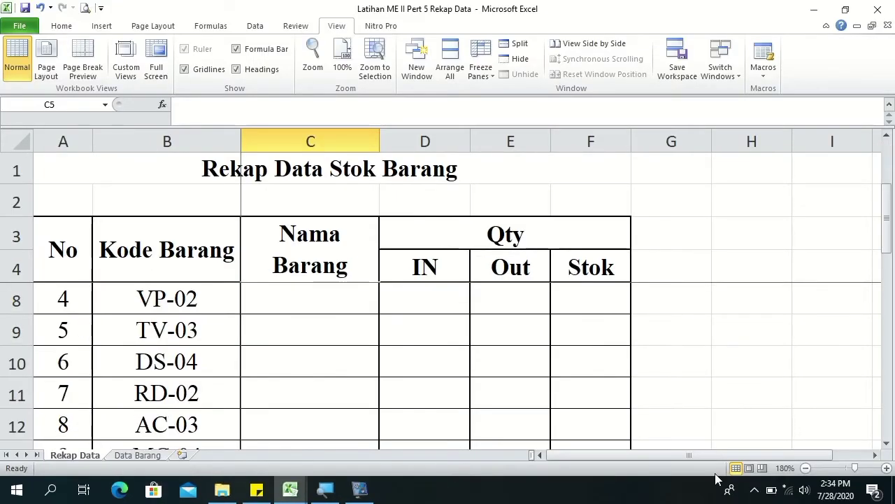
pyautogui.click(886, 443)
pyautogui.click(886, 443)
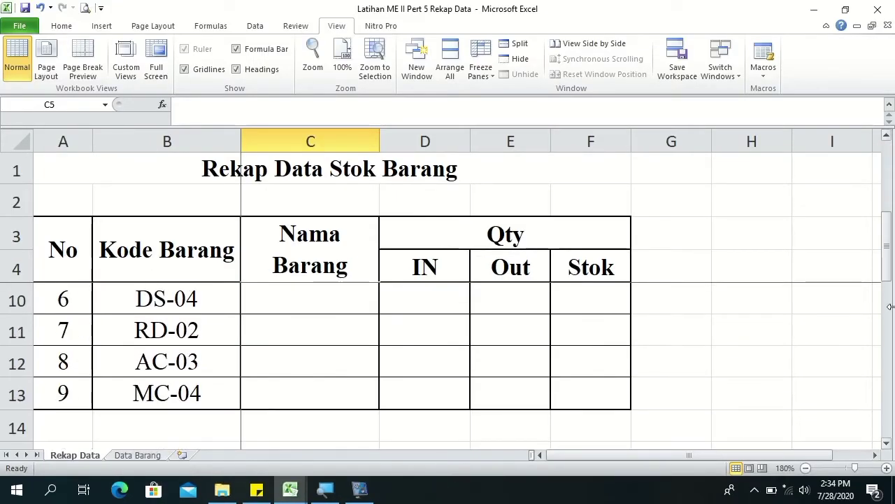
pyautogui.moveTo(886, 238); pyautogui.dragTo(886, 179)
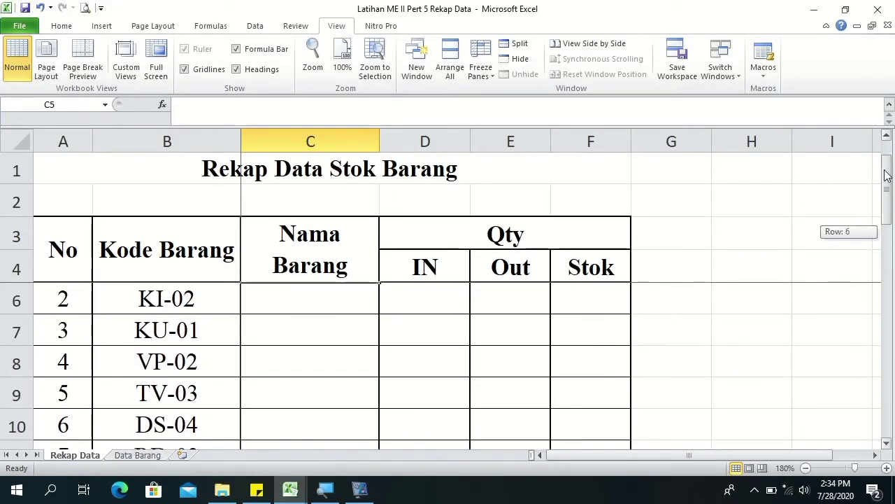
pyautogui.doubleClick(874, 455)
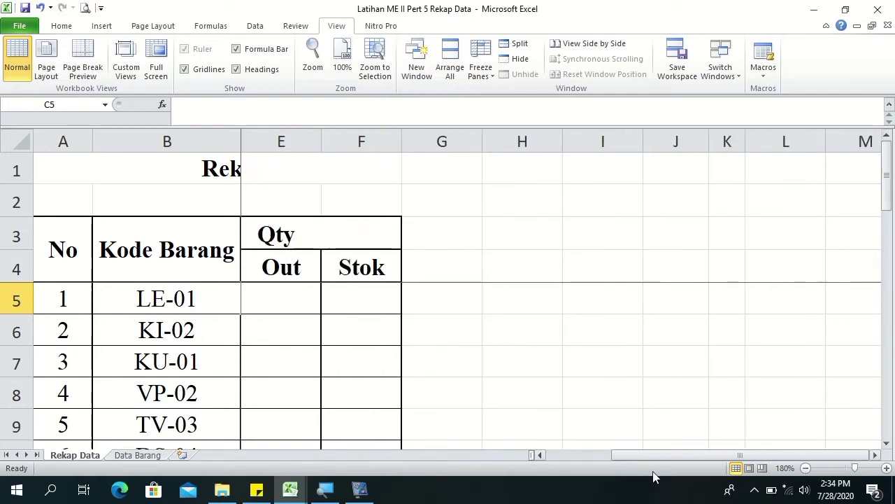
pyautogui.click(97, 161)
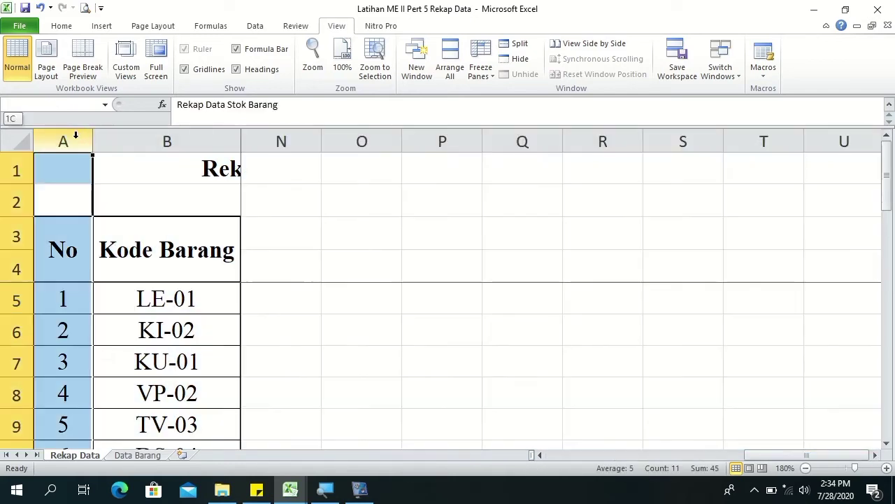
pyautogui.click(119, 141)
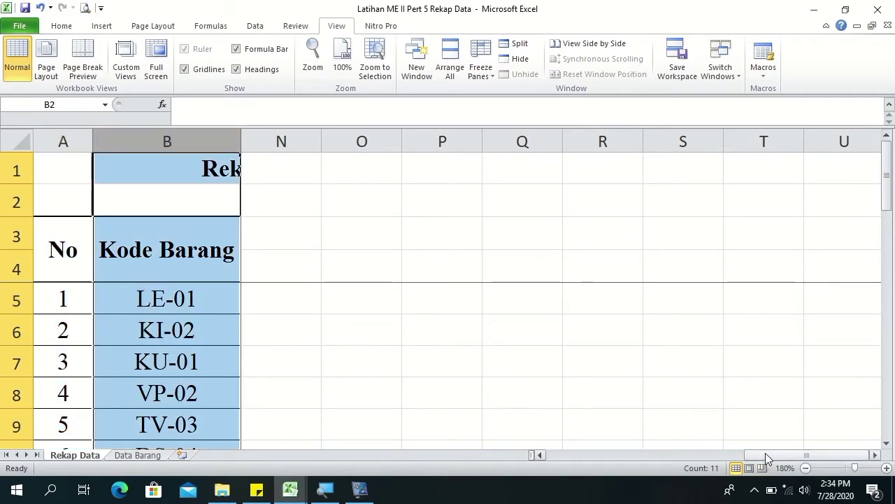
pyautogui.moveTo(752, 454); pyautogui.dragTo(635, 455)
pyautogui.click(350, 311)
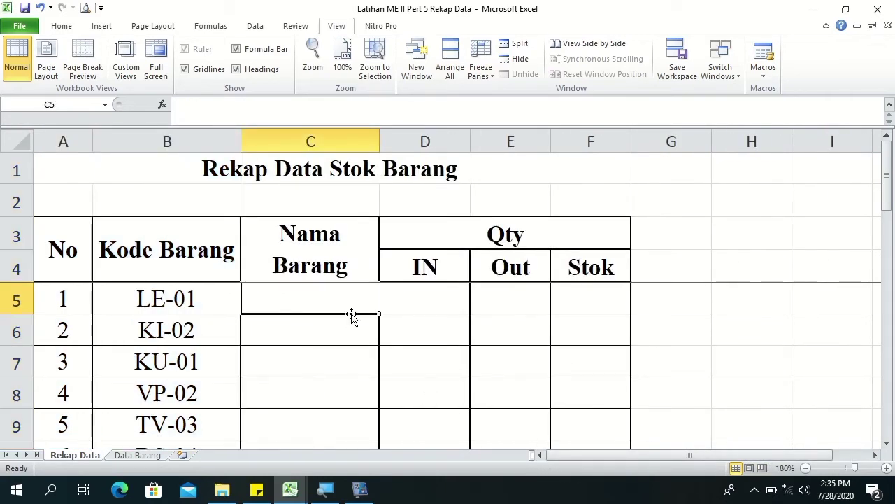
# Check the Data Barang item codes, then start the C5 formula with =VLOOKUP(.
pyautogui.click(138, 456)
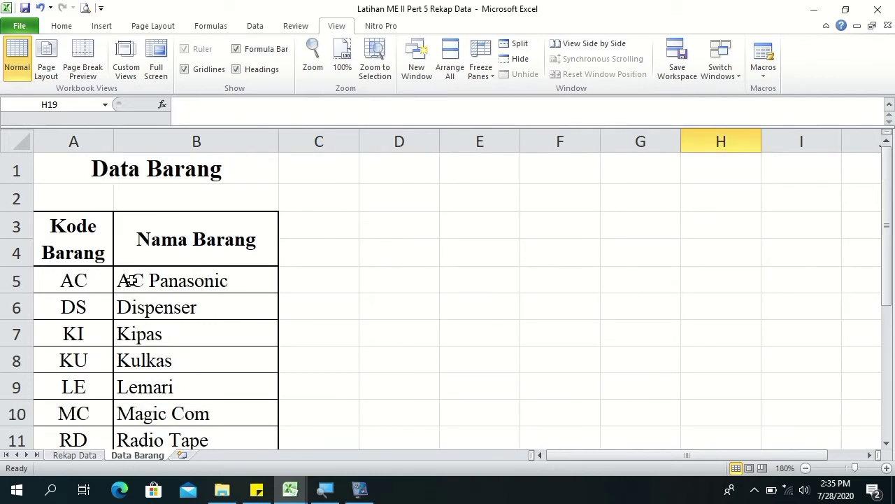
pyautogui.click(72, 455)
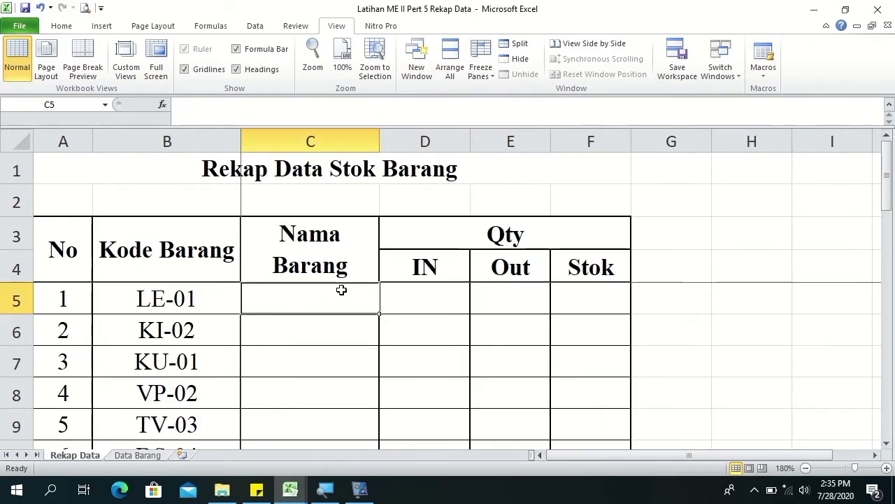
pyautogui.write('=vlo')
pyautogui.press('Tab')
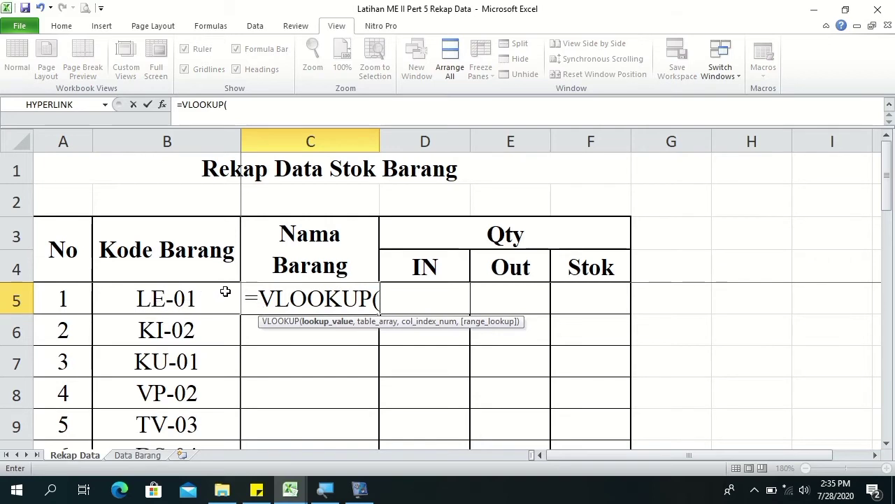
# Add LEFT(B5,2) as VLOOKUP's lookup value, using a comma as the argument separator.
pyautogui.write('l')
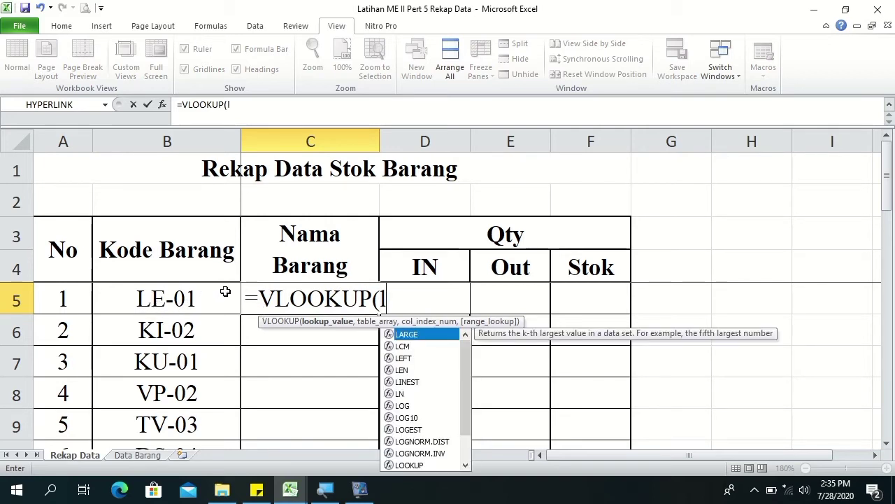
pyautogui.write('e')
pyautogui.press('Tab')
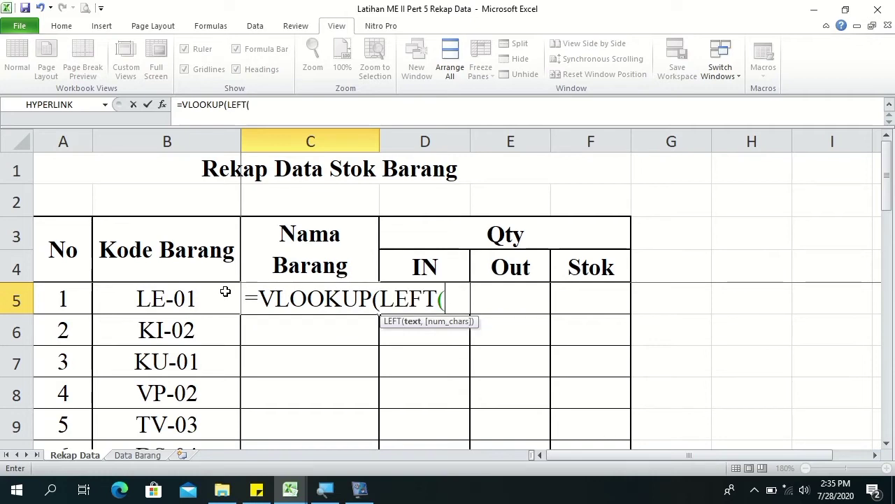
pyautogui.click(185, 305)
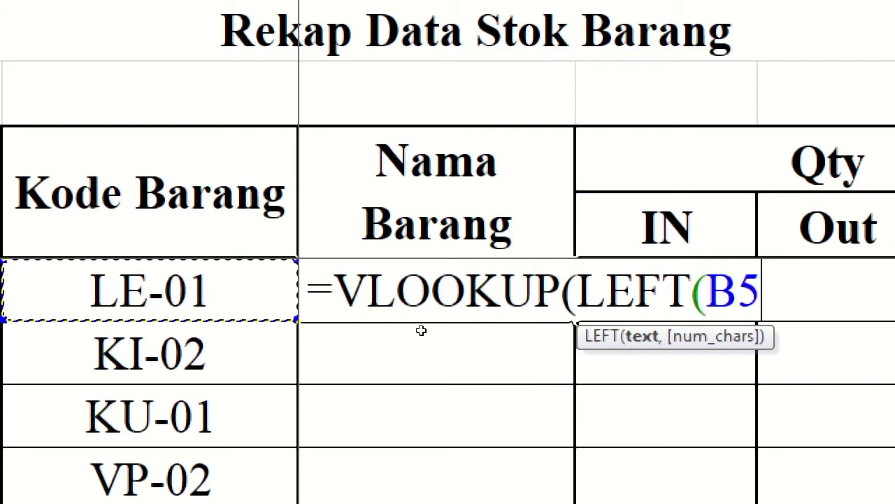
pyautogui.write(',')
pyautogui.press('BackSpace')
pyautogui.write(';')
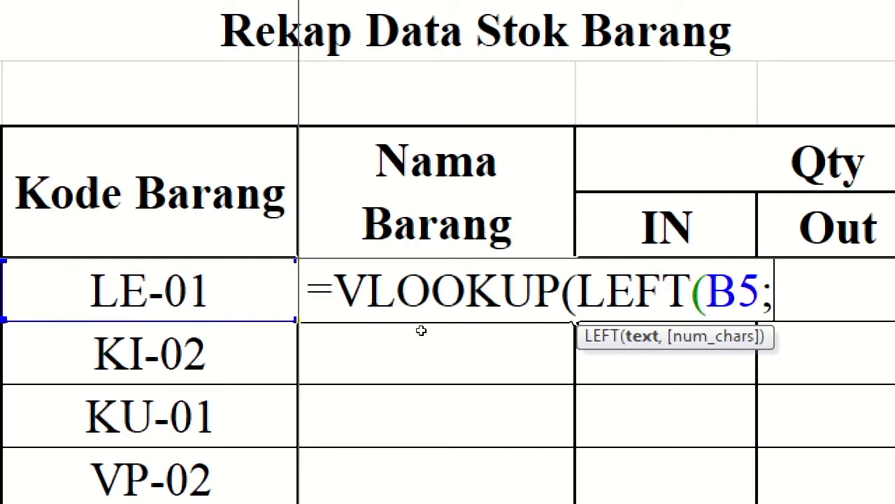
pyautogui.press('BackSpace')
pyautogui.write(',')
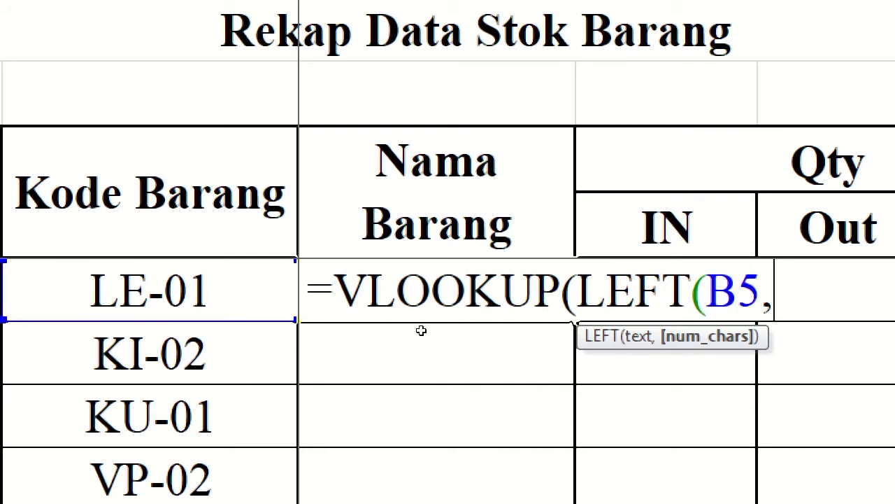
pyautogui.write('2')
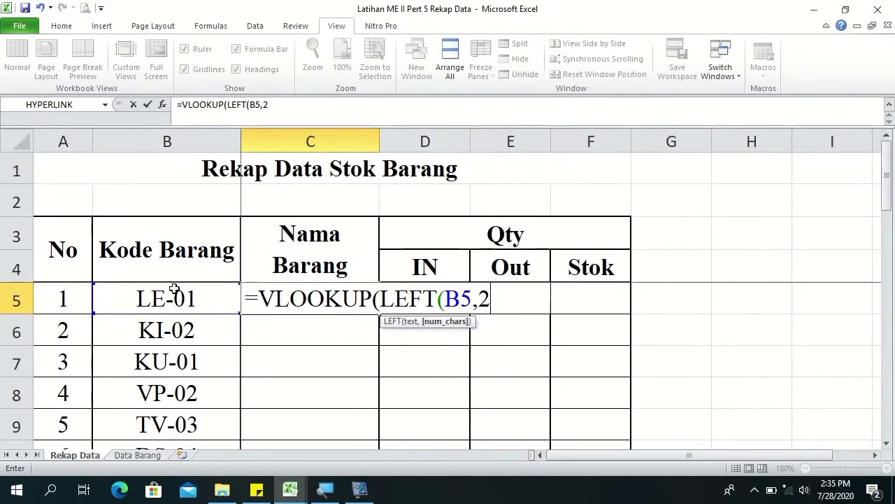
pyautogui.write(')')
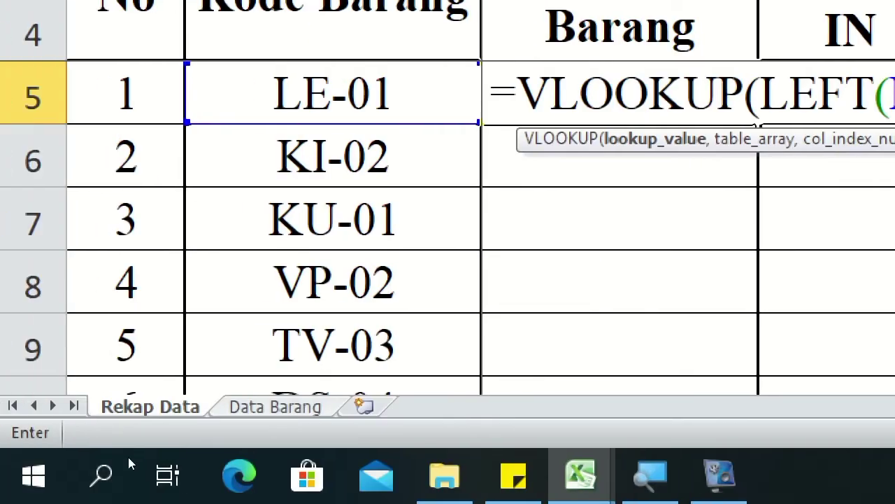
# Dismiss the parenthesis warning, correct C5 to =VLOOKUP(LEFT(B5,2), and go to Data Barang for the table.
pyautogui.press('Return')
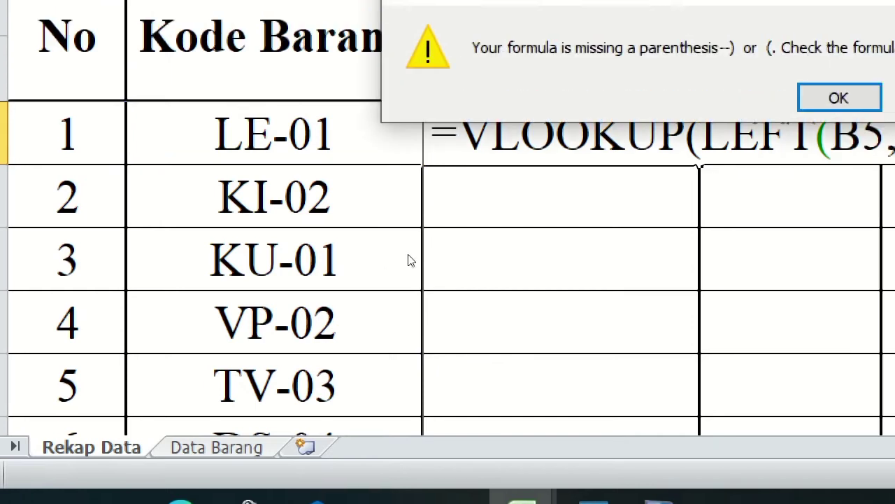
pyautogui.press('Return')
pyautogui.press('BackSpace')
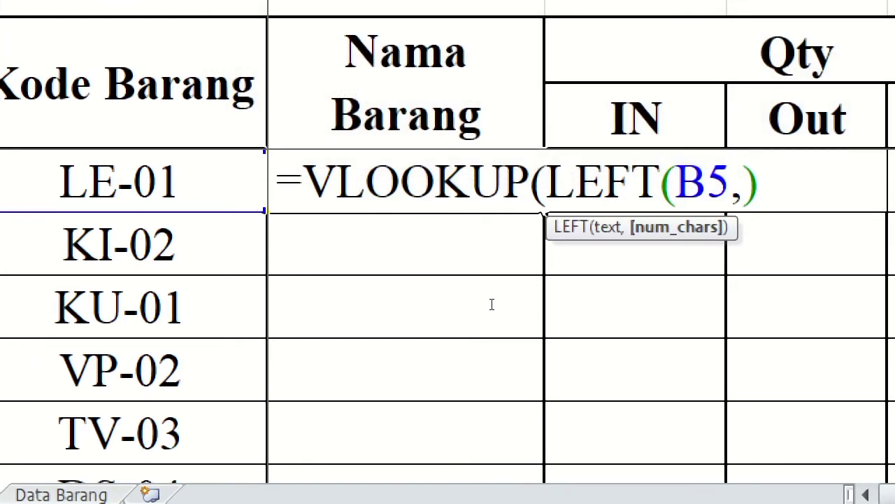
pyautogui.write('2')
pyautogui.press('Right')
pyautogui.write(',')
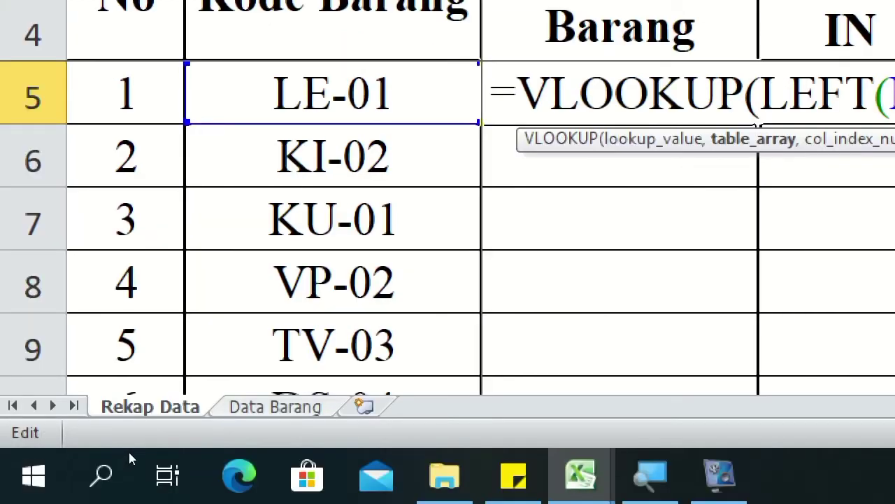
pyautogui.hotkey('ctrl', 'pagedown')
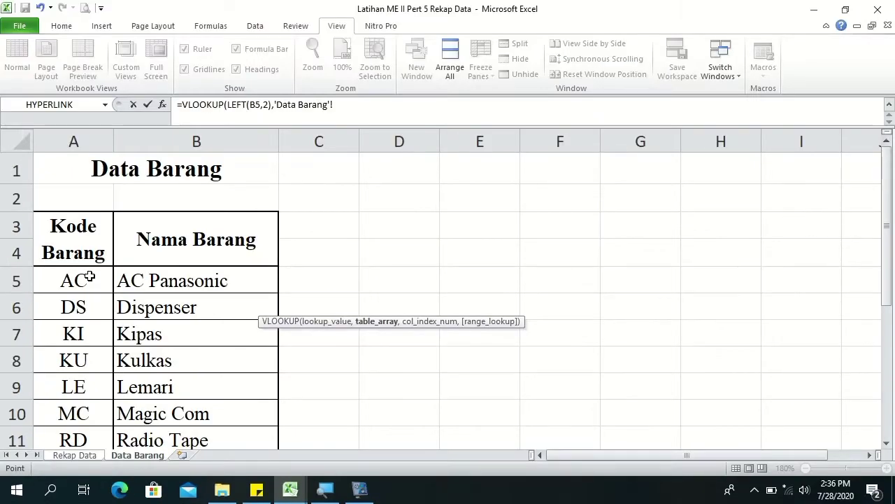
# Point C5's VLOOKUP at 'Data Barang'!$A$5:$B$13, column 2, with FALSE for exact match.
pyautogui.click(89, 276)
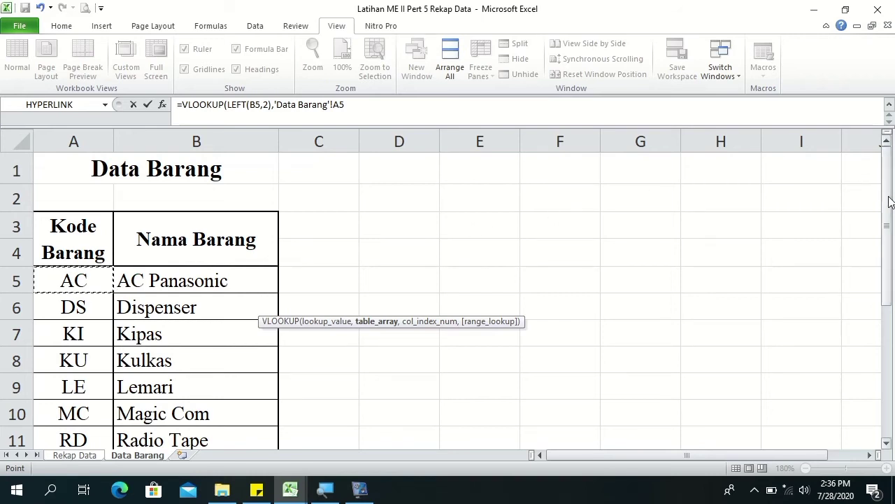
pyautogui.moveTo(889, 201); pyautogui.dragTo(890, 261)
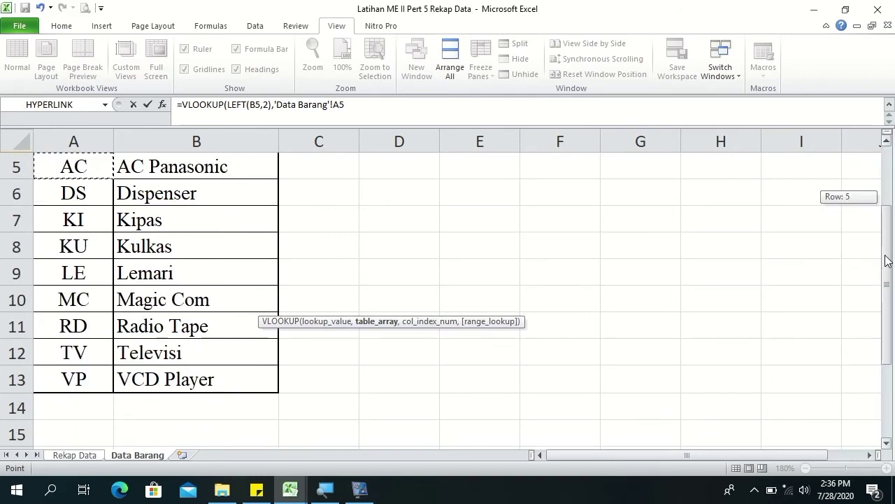
pyautogui.keyDown('shift'); pyautogui.click(210, 381); pyautogui.keyUp('shift')
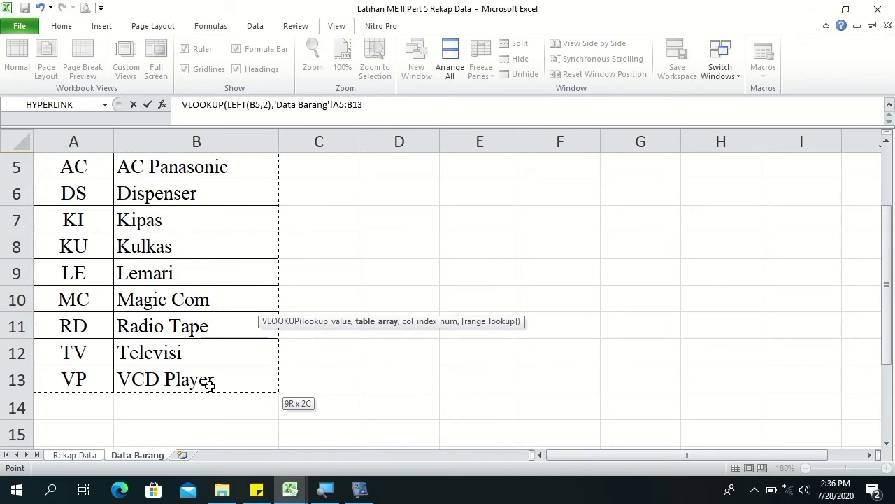
pyautogui.press('F4')
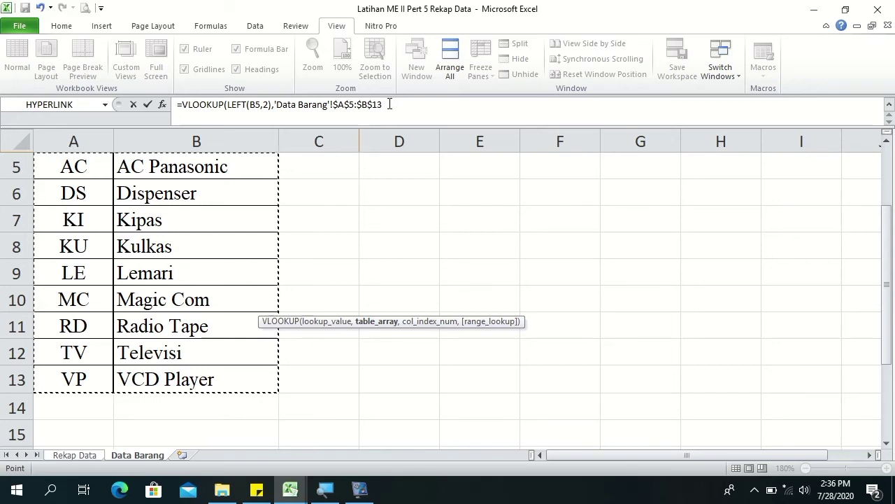
pyautogui.click(390, 104)
pyautogui.write(',')
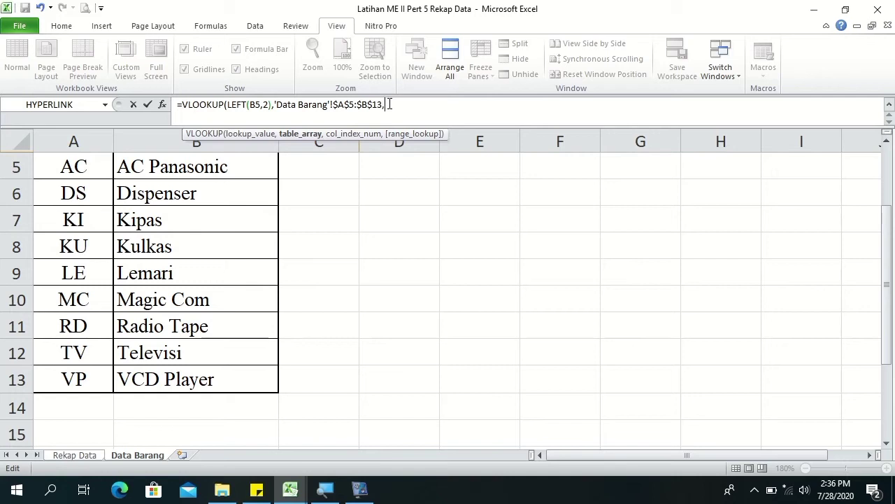
pyautogui.write('2')
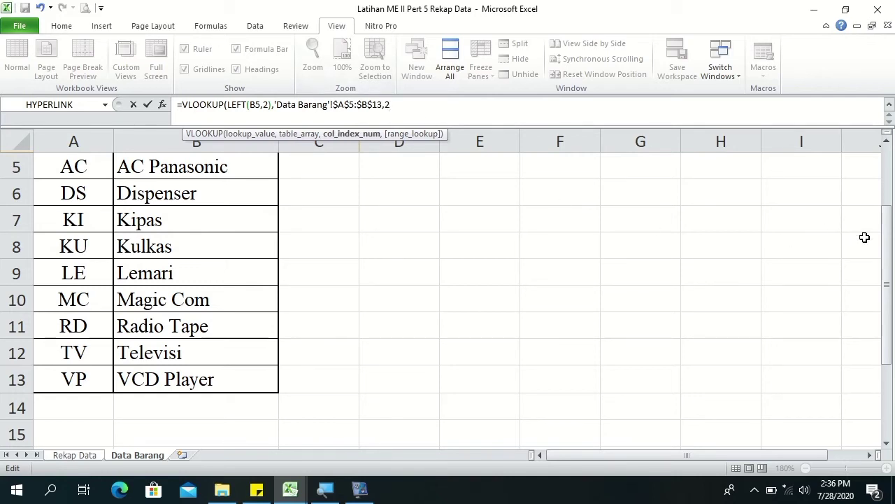
pyautogui.moveTo(887, 253); pyautogui.dragTo(886, 210)
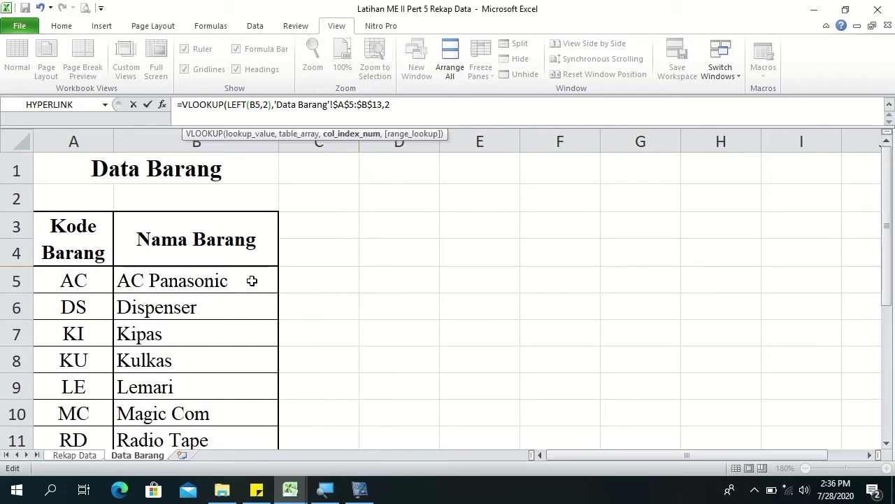
pyautogui.write(',')
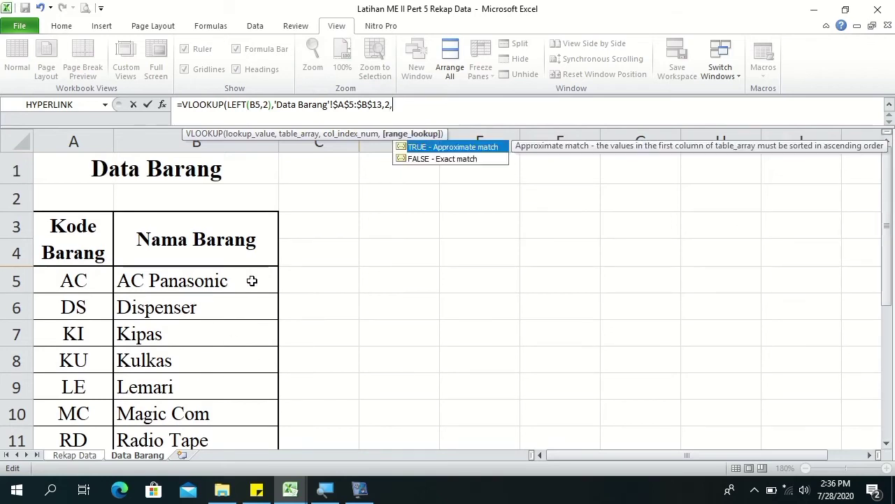
pyautogui.press('Down')
pyautogui.press('Tab')
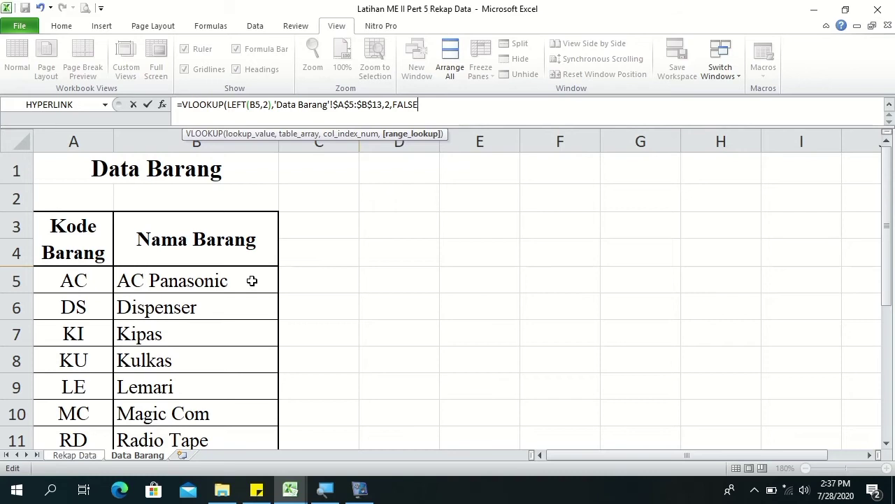
pyautogui.press('Return')
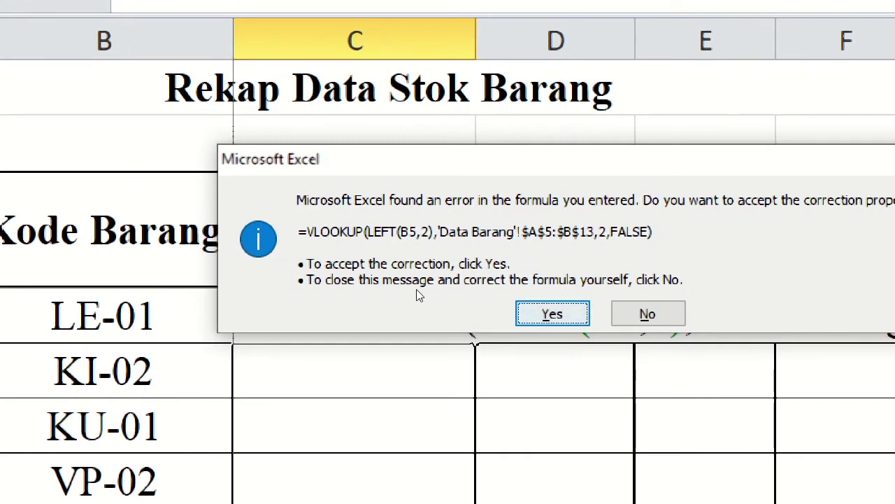
# Accept Excel's parenthesis correction so C5 returns Lemari for code LE-01.
pyautogui.press('Return')
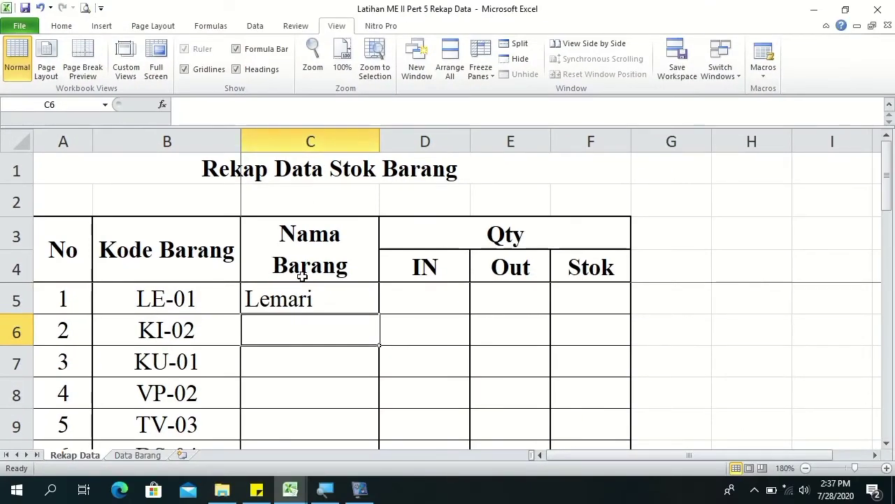
pyautogui.click(424, 297)
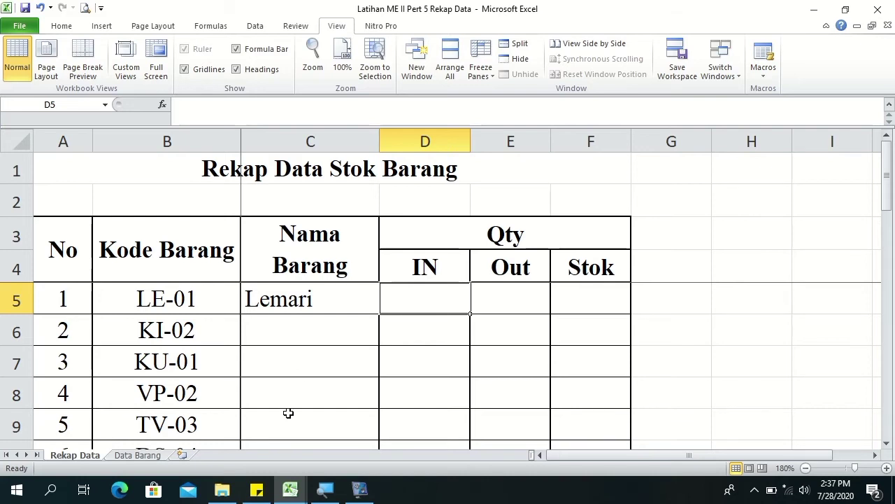
# Discard a stray =sum entry and start =SUMIF( in D5 for Lemari's IN quantity.
pyautogui.click(304, 448)
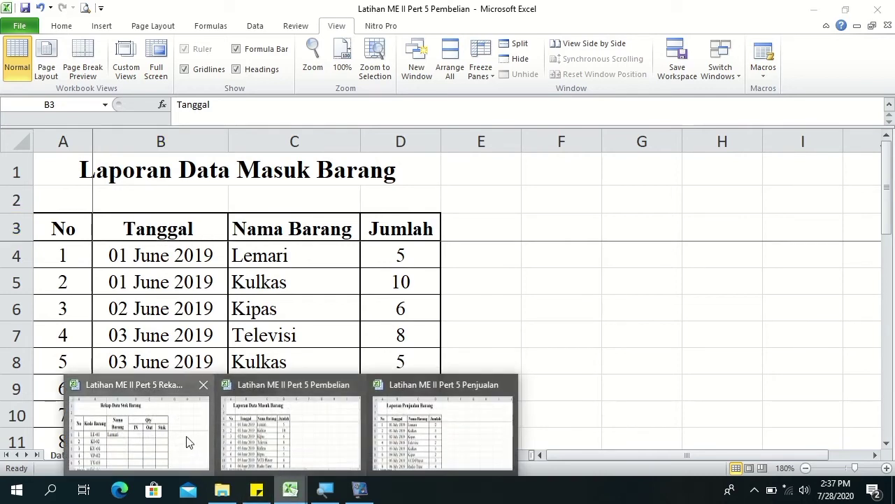
pyautogui.click(186, 437)
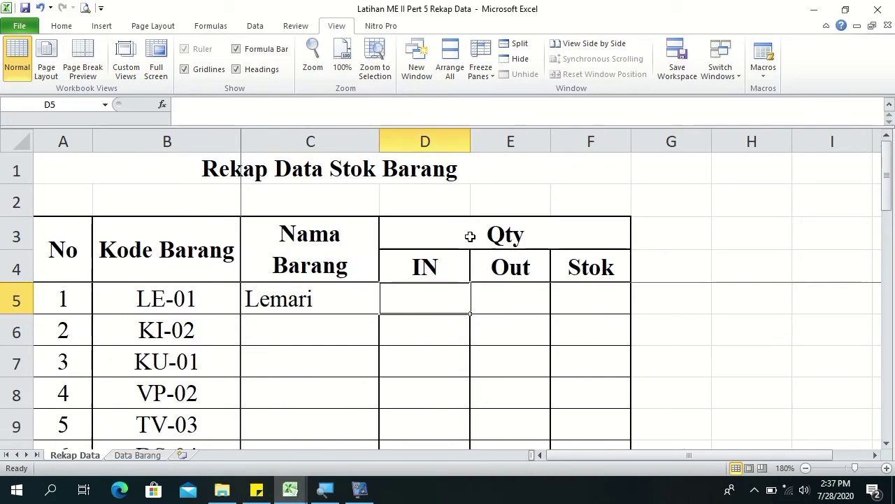
pyautogui.write('=s')
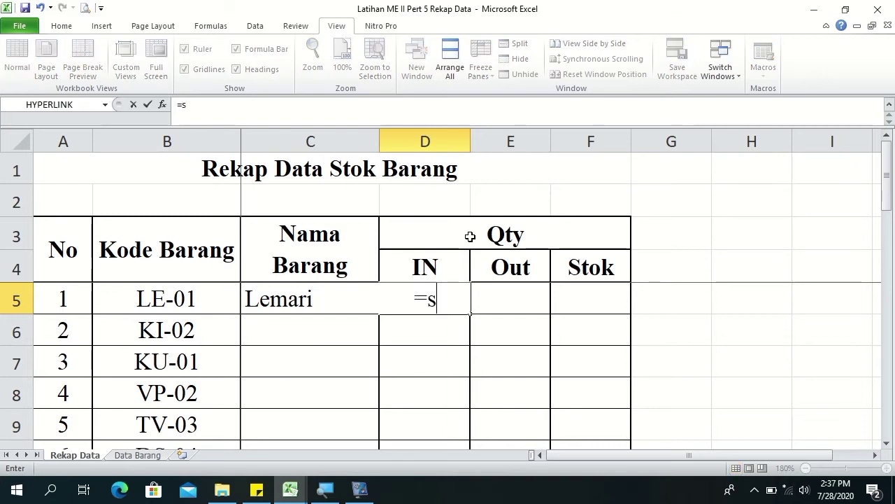
pyautogui.write('um')
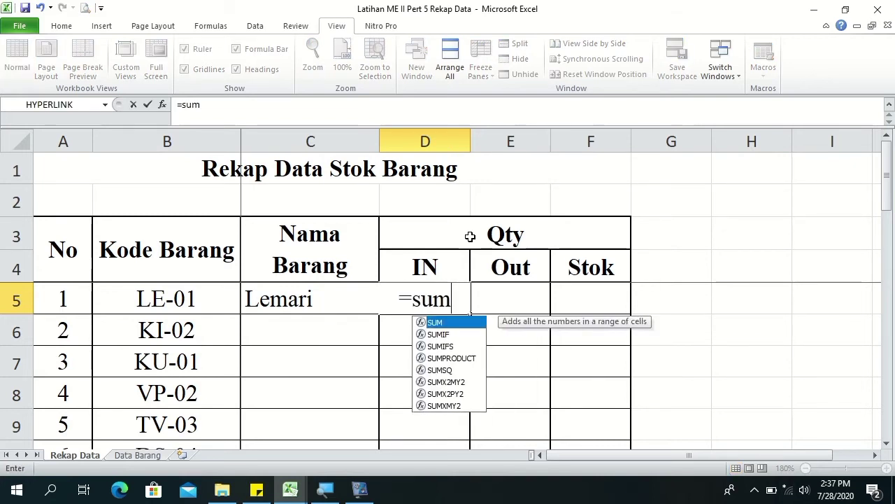
pyautogui.press('BackSpace')
pyautogui.press('Escape')
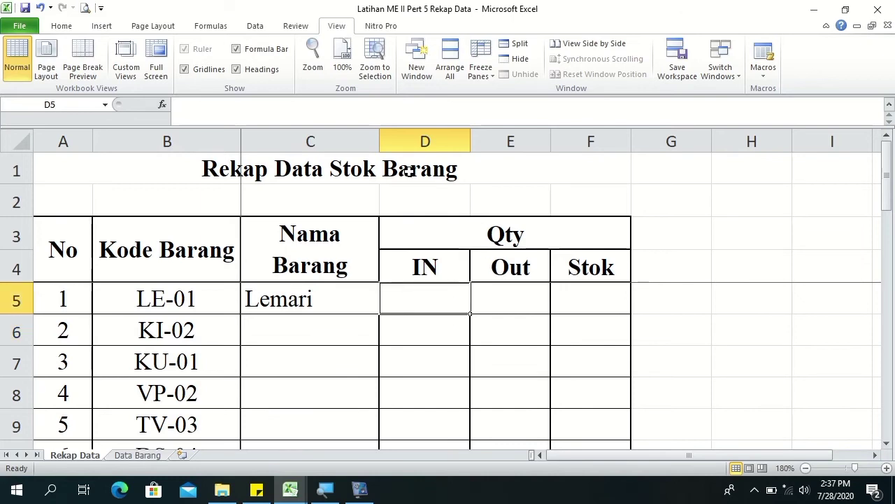
pyautogui.click(70, 34)
pyautogui.moveTo(422, 305); pyautogui.dragTo(595, 297)
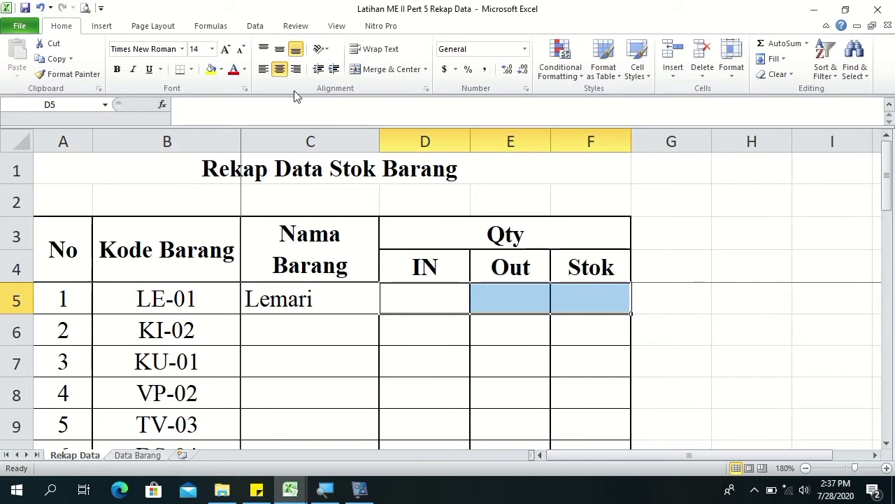
pyautogui.click(426, 304)
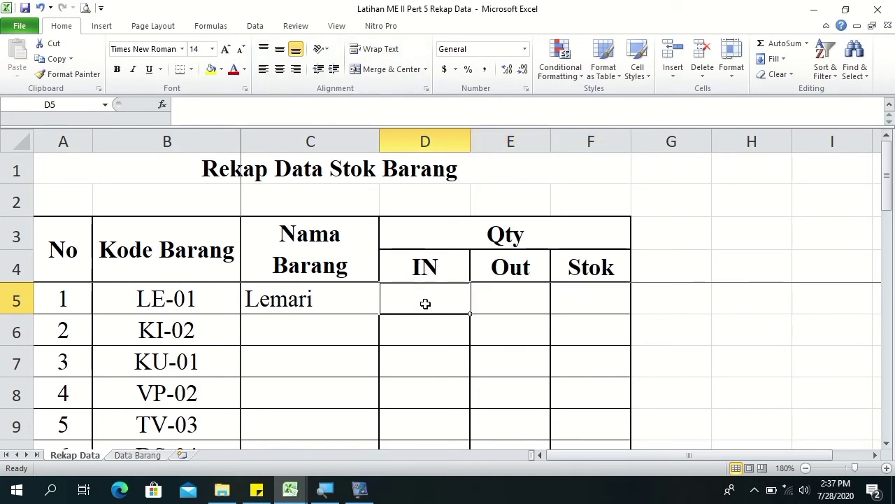
pyautogui.write('=sumi')
pyautogui.press('Tab')
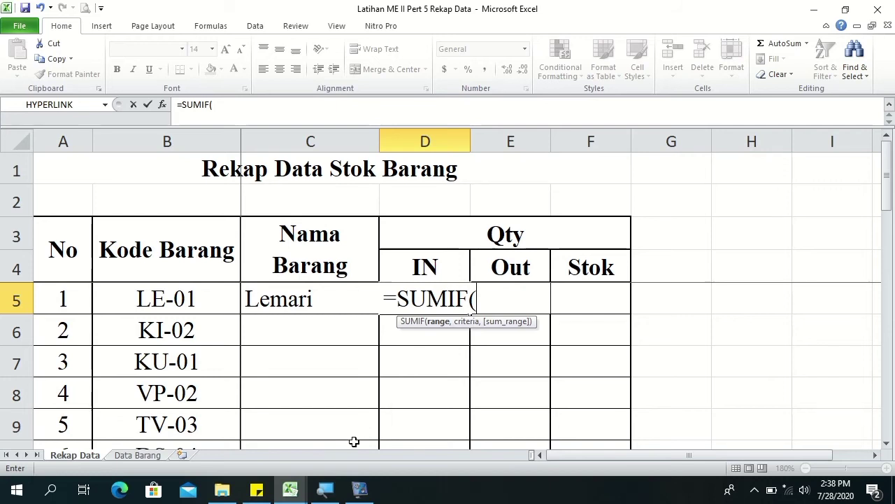
pyautogui.click(291, 490)
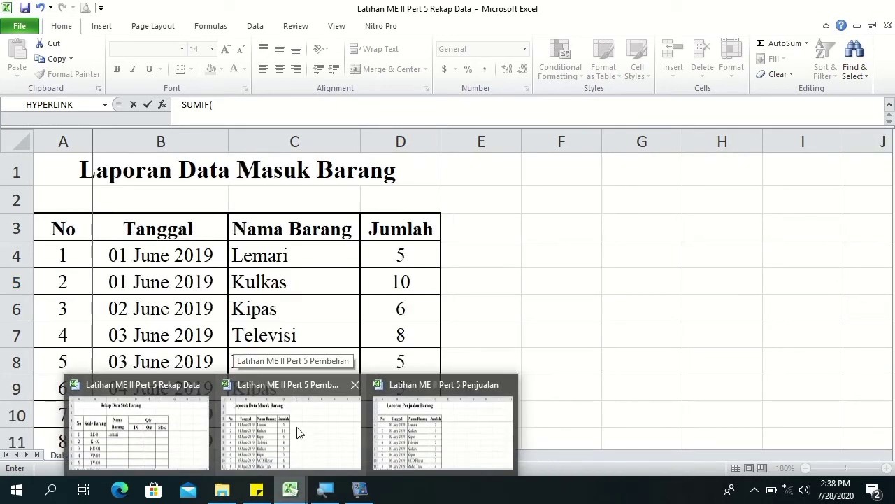
# Use Pembelian's item names C4:C25 as the SUMIF range, with C5 as criteria.
pyautogui.click(298, 432)
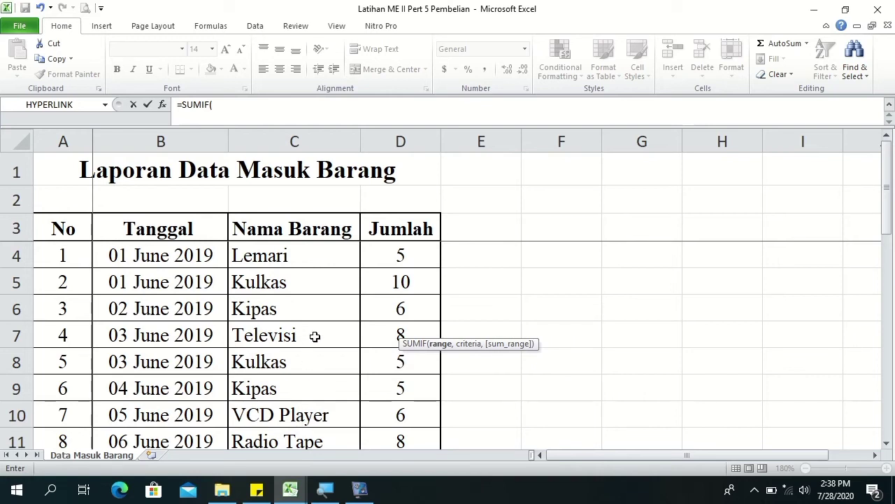
pyautogui.click(308, 247)
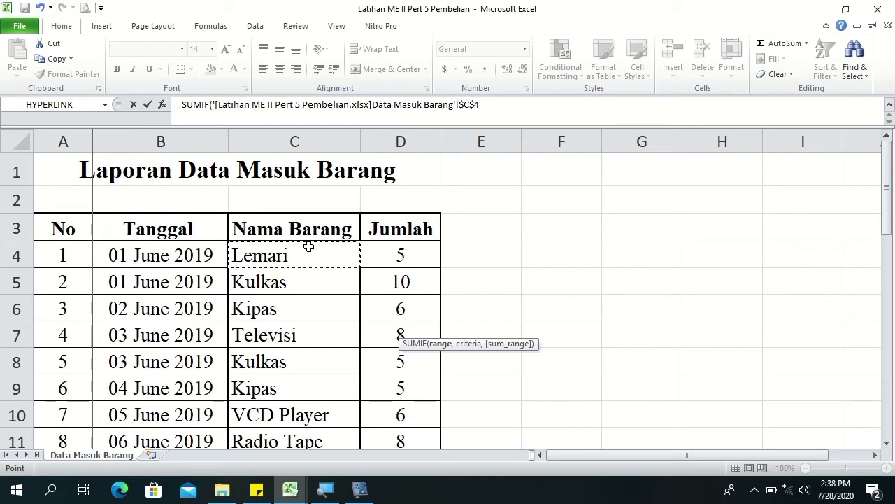
pyautogui.hotkey('ctrl', 'shift', 'Down')
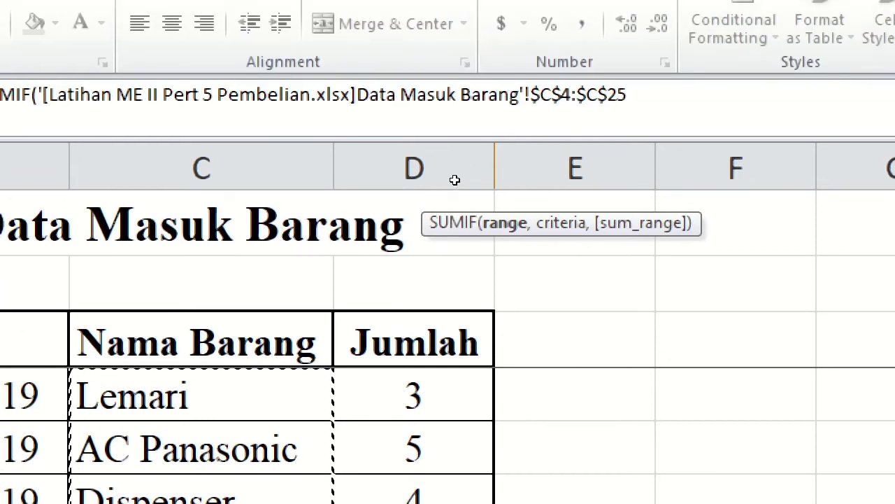
pyautogui.press('F2')
pyautogui.write(',')
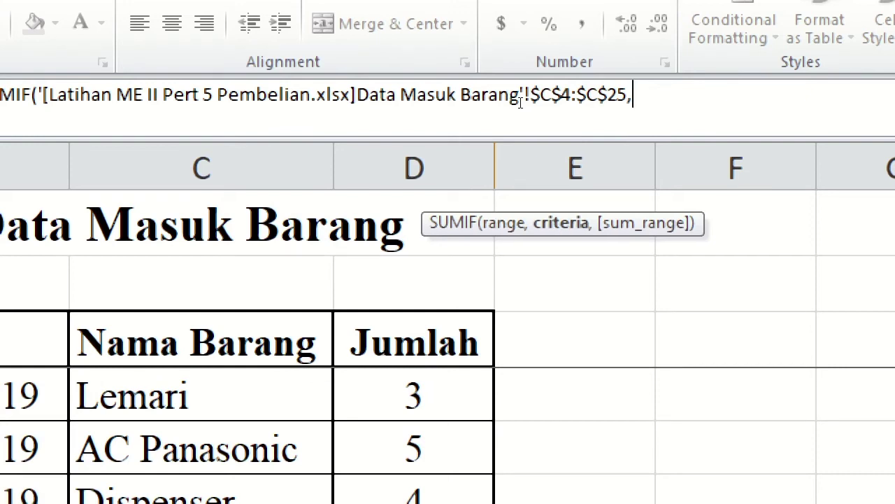
pyautogui.press('BackSpace')
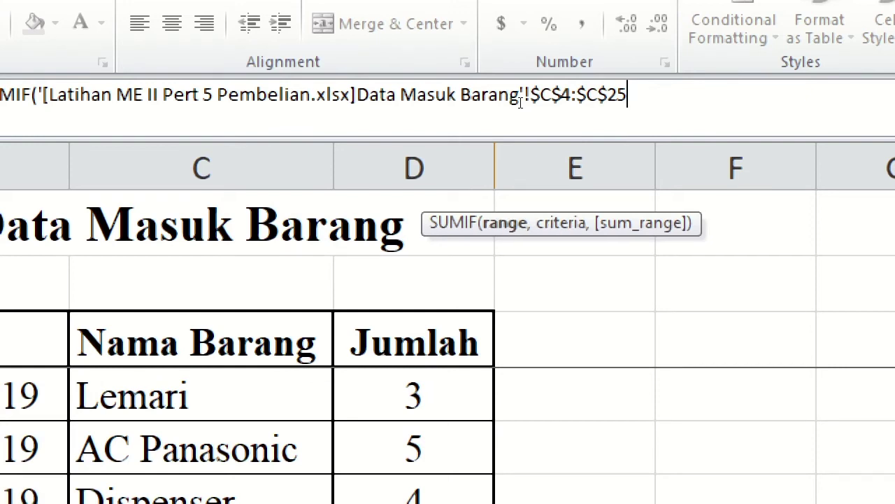
pyautogui.write(';')
pyautogui.press('BackSpace')
pyautogui.write(',')
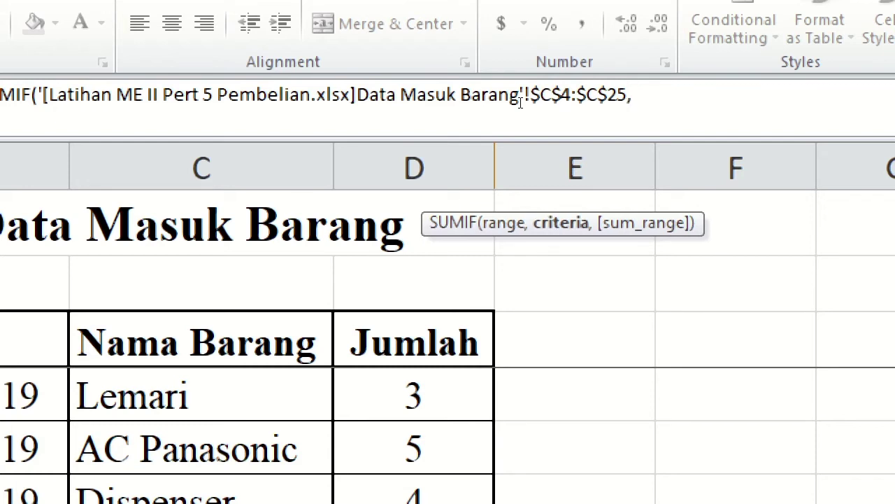
pyautogui.write('c5')
pyautogui.write(',')
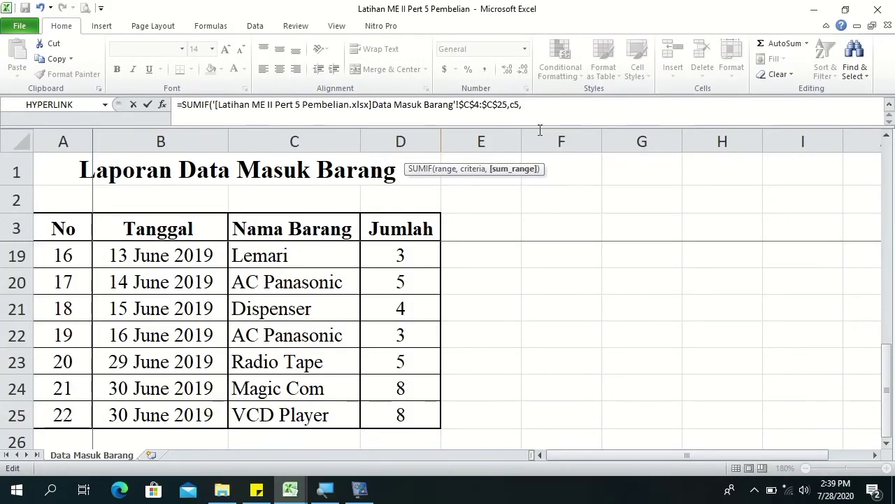
# Add Jumlah D4:D25 as the sum range so D5 shows 13.
pyautogui.moveTo(887, 388); pyautogui.dragTo(871, 172)
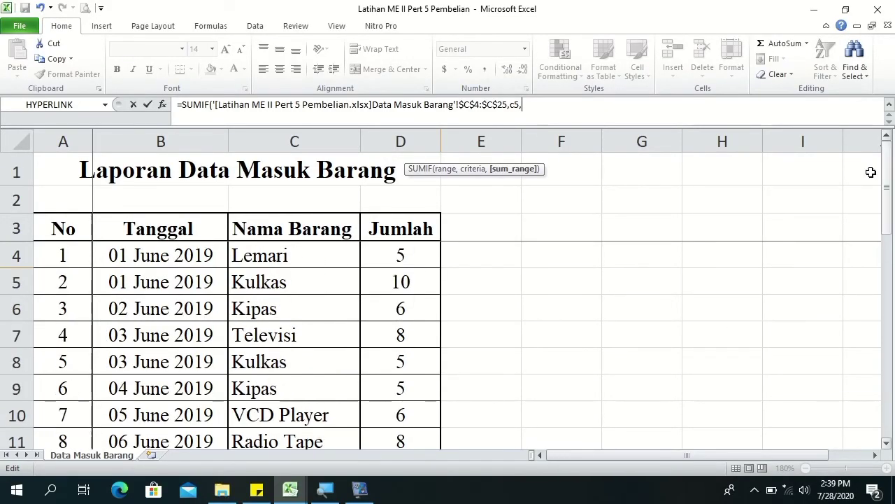
pyautogui.click(399, 259)
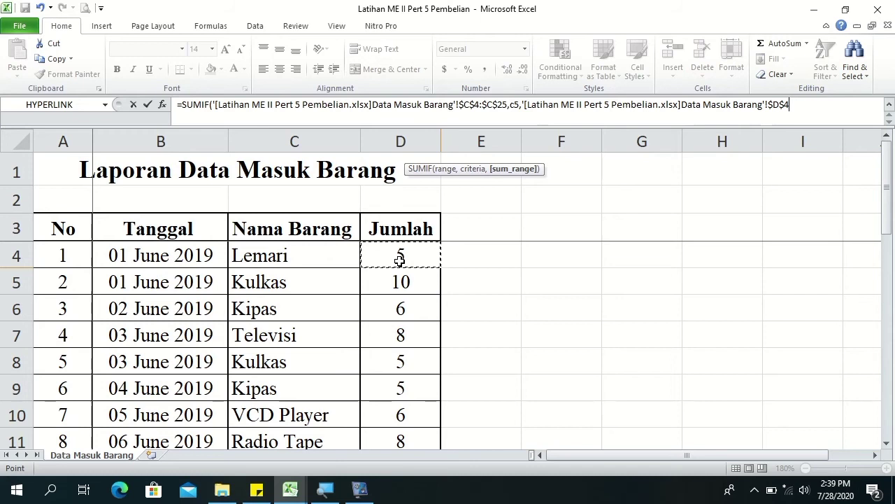
pyautogui.hotkey('ctrl', 'shift', 'Down')
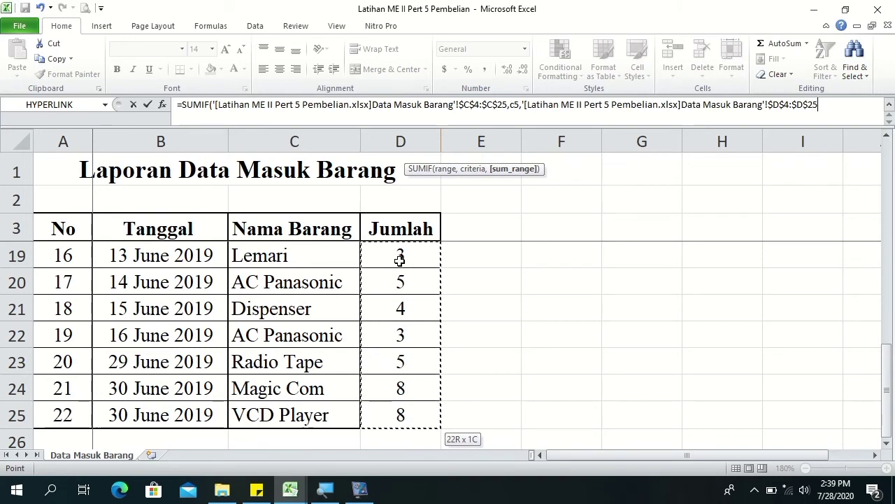
pyautogui.press('Return')
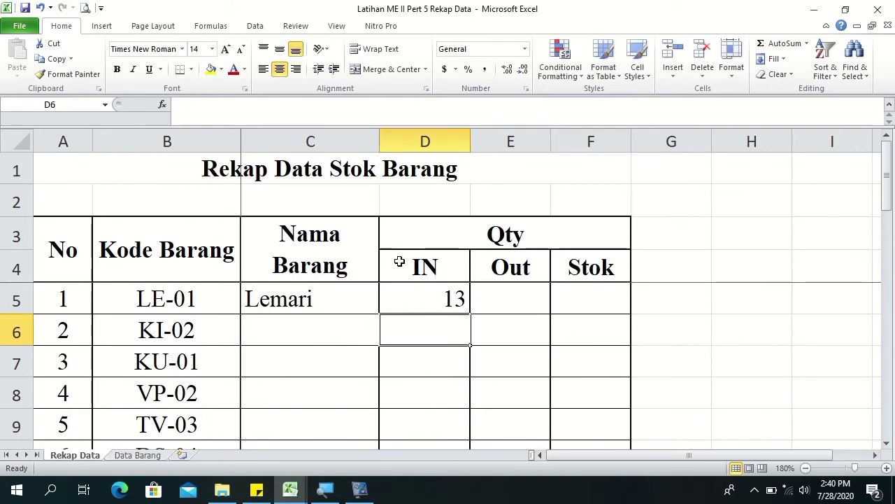
# Centre the 13 in D5 and start a =SUMIF( formula in E5 for Lemari's Out.
pyautogui.click(414, 303)
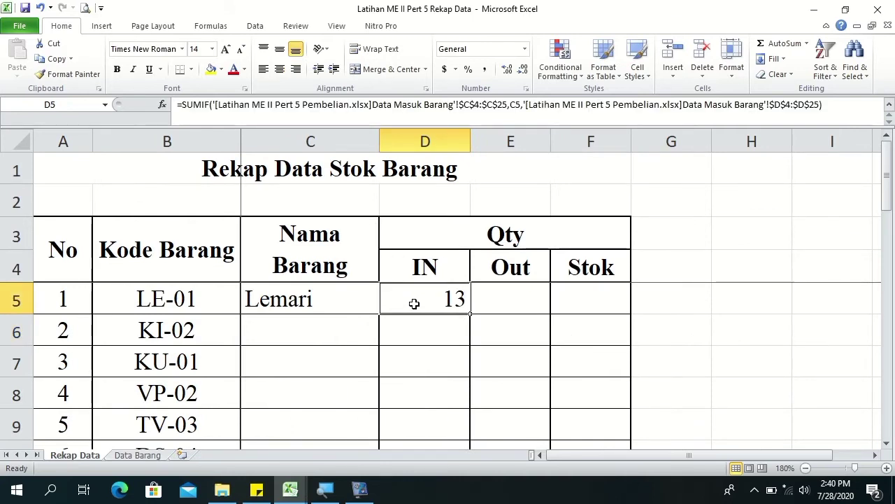
pyautogui.click(279, 68)
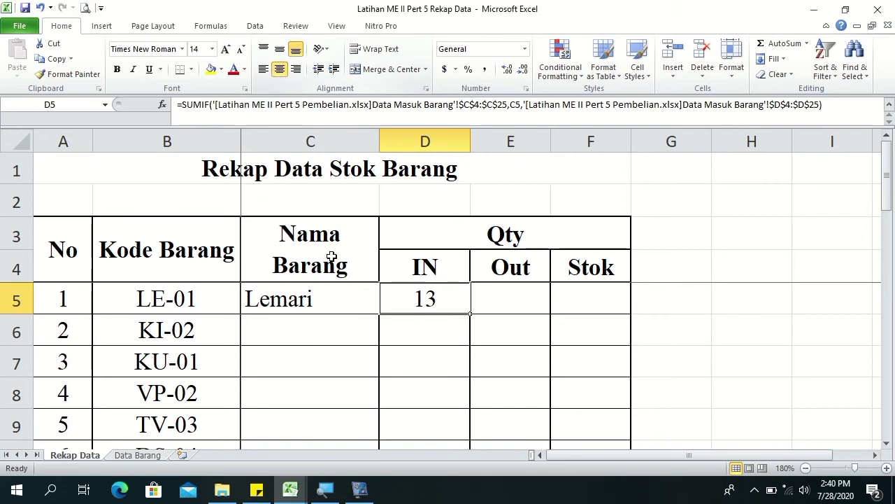
pyautogui.click(503, 303)
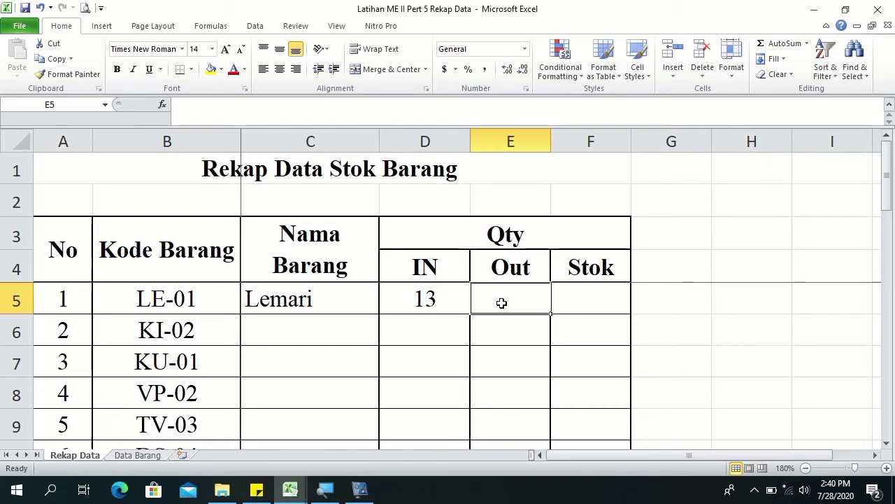
pyautogui.write('=sum')
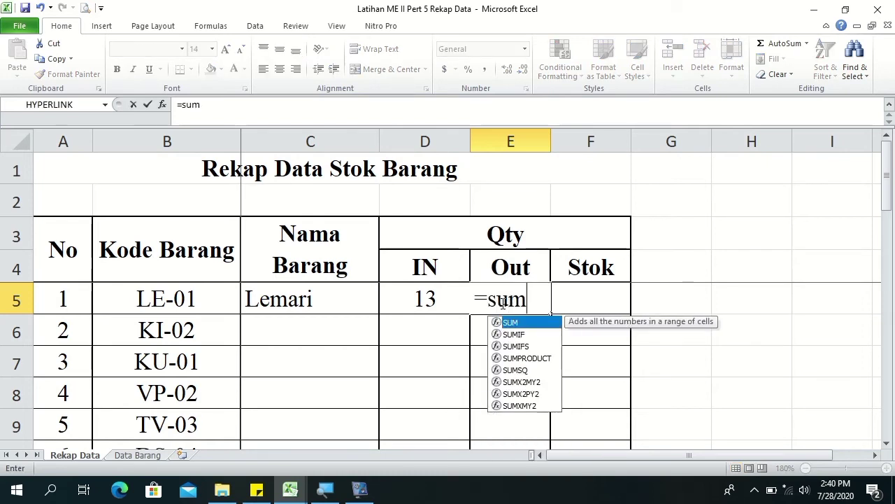
pyautogui.write('if')
pyautogui.press('Tab')
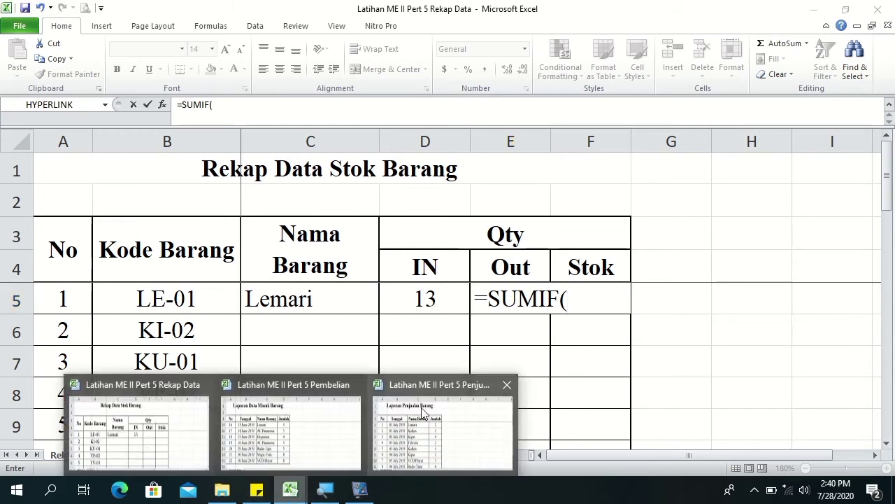
# Sum Penjualan's Jumlah D4:D25 where item names C4:C25 match C5, so E5 shows 8.
pyautogui.moveTo(290, 489)
pyautogui.click(439, 411)
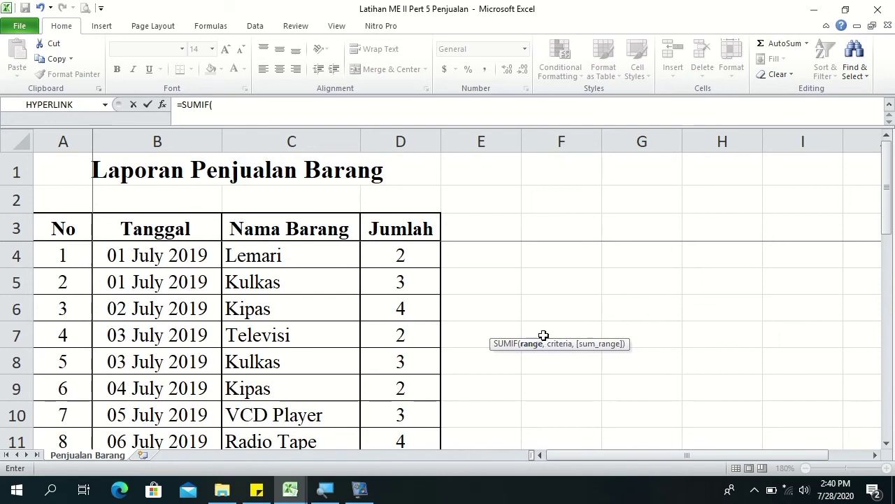
pyautogui.moveTo(556, 337); pyautogui.dragTo(454, 171)
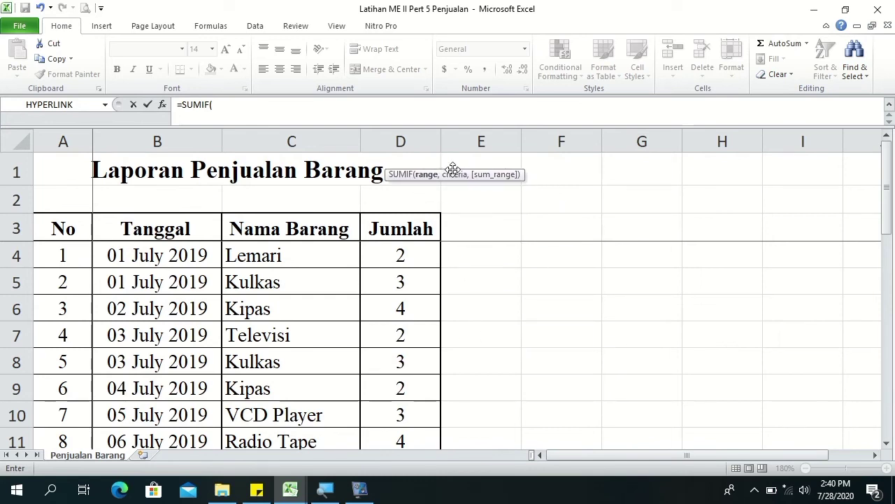
pyautogui.click(311, 257)
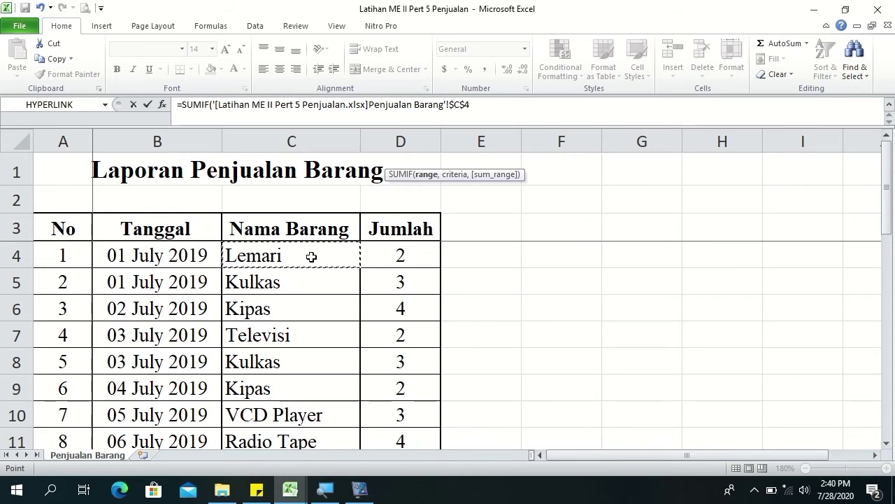
pyautogui.hotkey('ctrl', 'shift', 'Down')
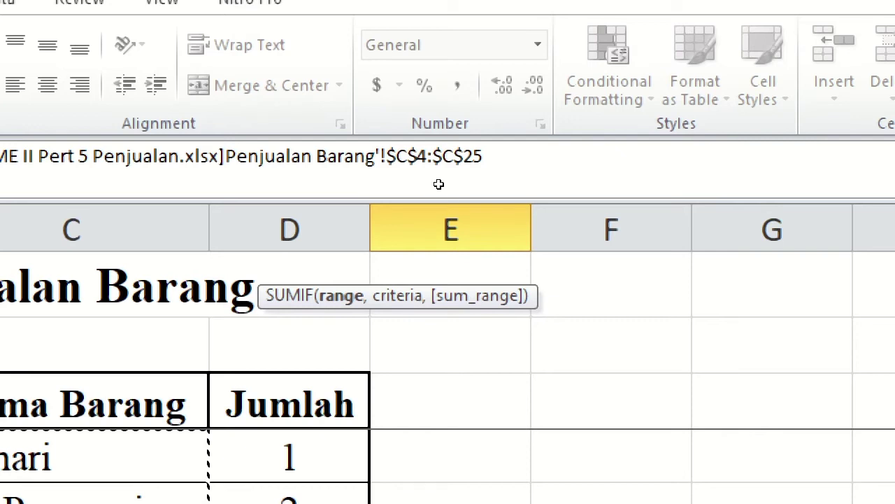
pyautogui.write(',')
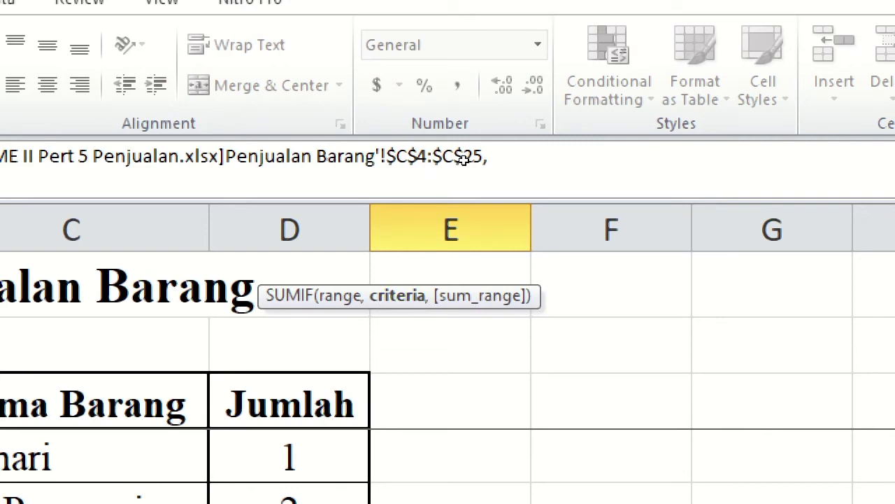
pyautogui.write('c5')
pyautogui.write(',')
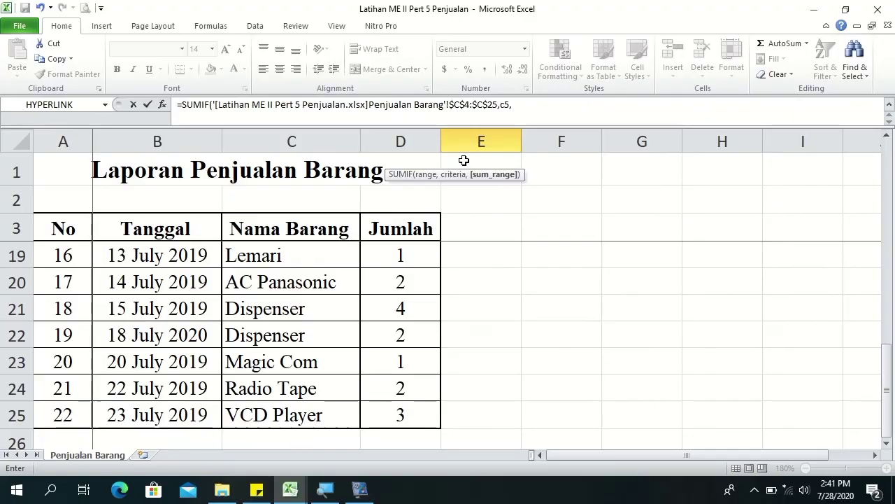
pyautogui.scroll(1, 633, 290)
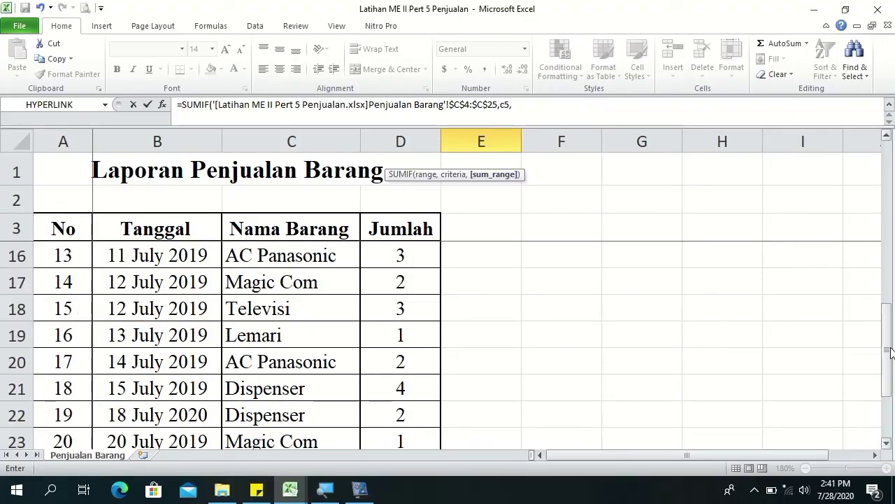
pyautogui.moveTo(886, 356); pyautogui.dragTo(886, 151)
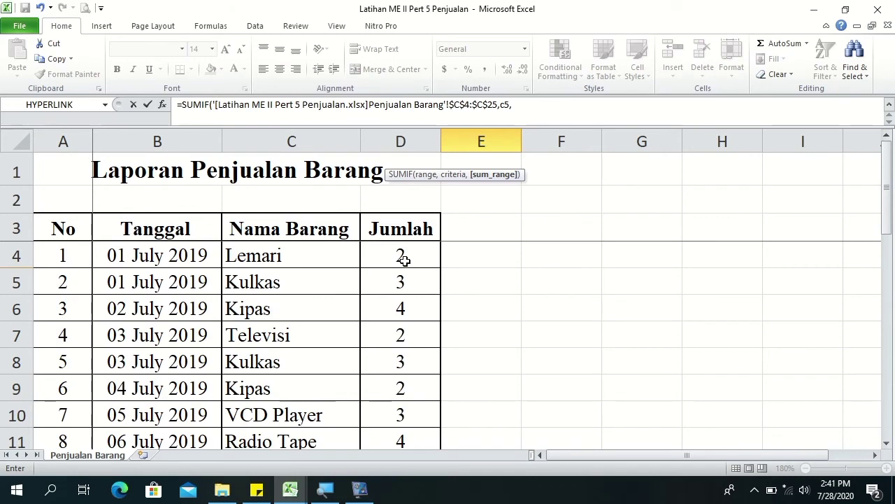
pyautogui.click(404, 258)
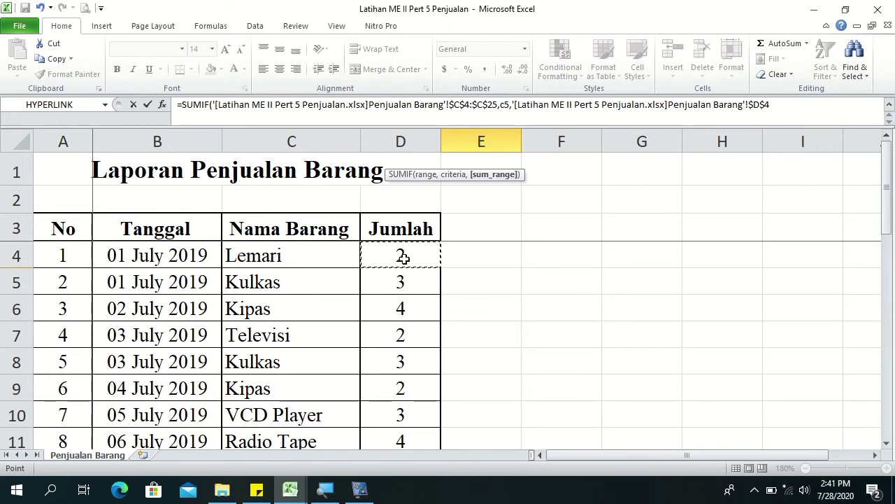
pyautogui.hotkey('ctrl', 'shift', 'Down')
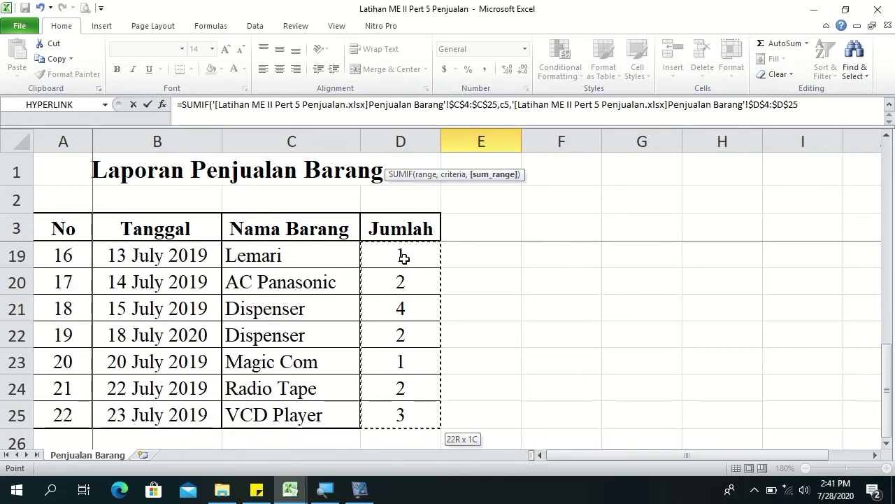
pyautogui.press('Return')
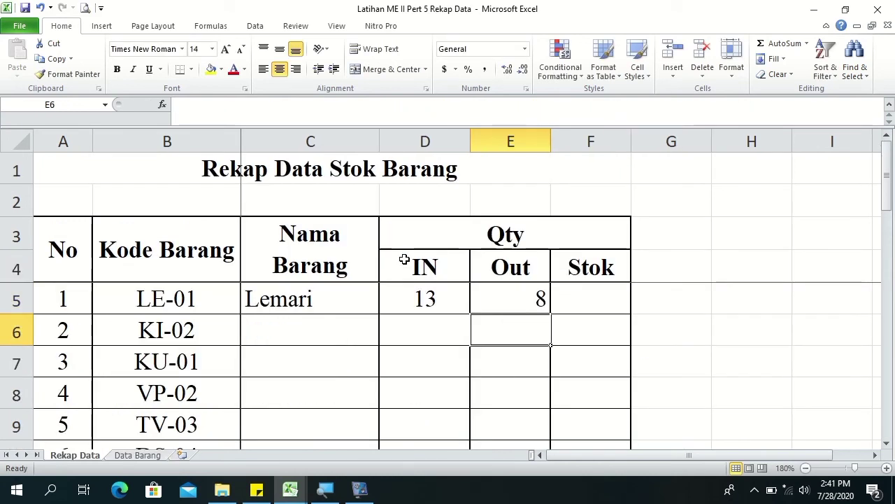
# Enter =D5-E5 in F5 so Lemari's Stok shows 5.
pyautogui.click(565, 290)
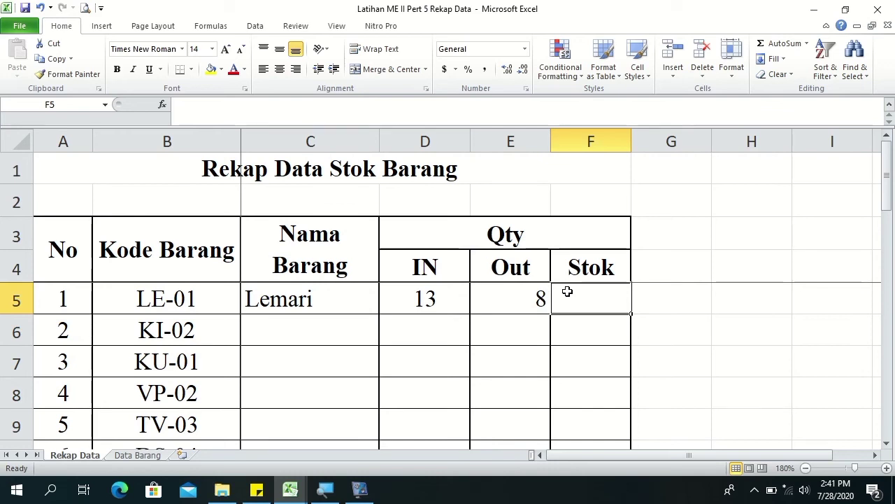
pyautogui.write('=')
pyautogui.press('Left')
pyautogui.press('Left')
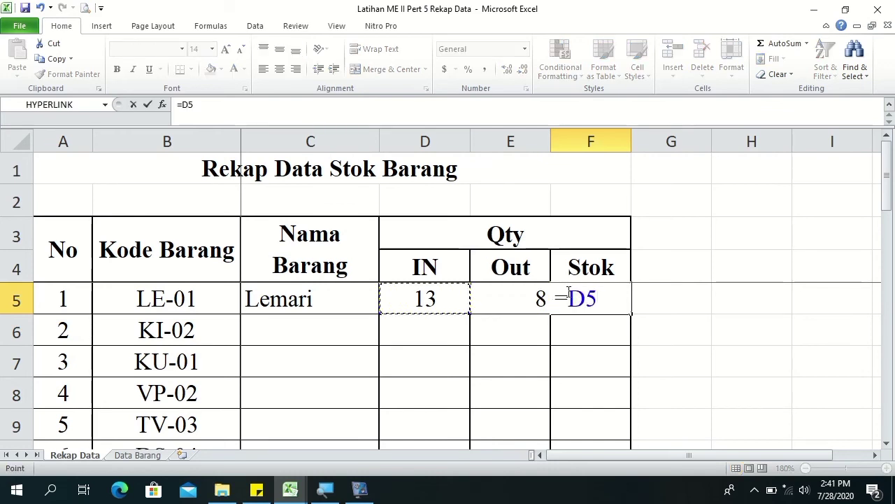
pyautogui.write('-')
pyautogui.press('Left')
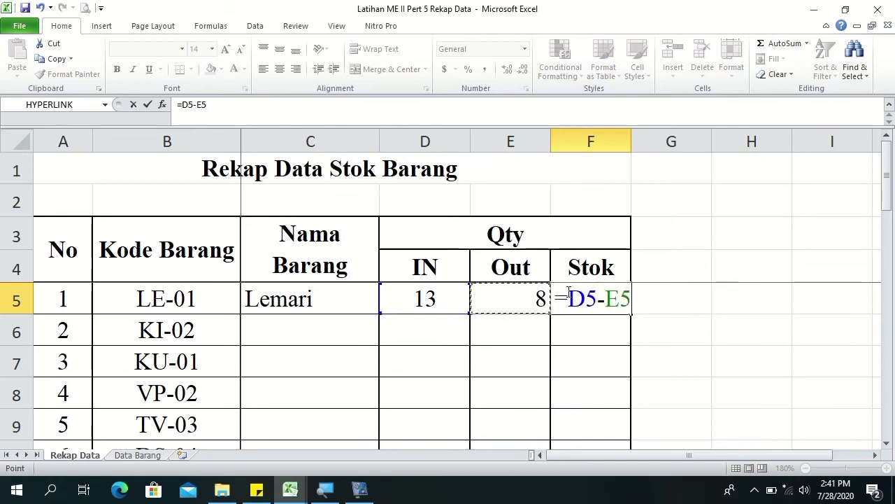
pyautogui.press('Return')
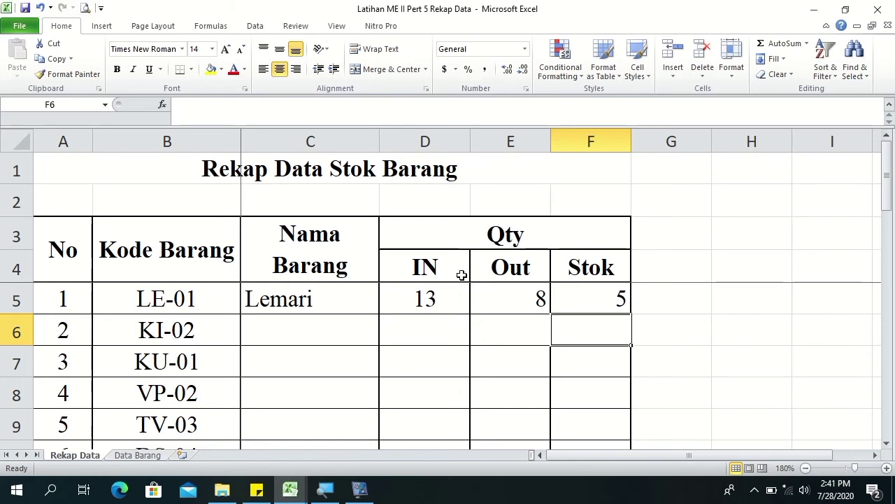
# Centre the Out and Stok values and select C5:F5 to copy down.
pyautogui.moveTo(515, 287); pyautogui.dragTo(591, 267)
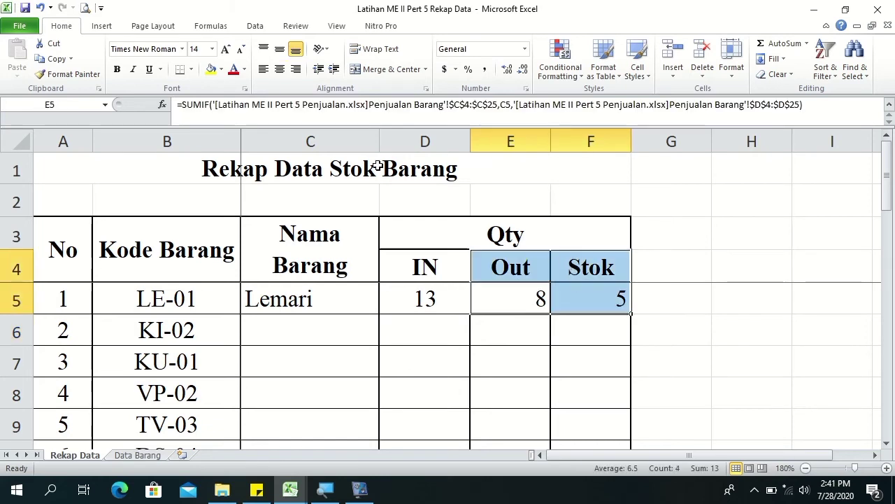
pyautogui.click(280, 68)
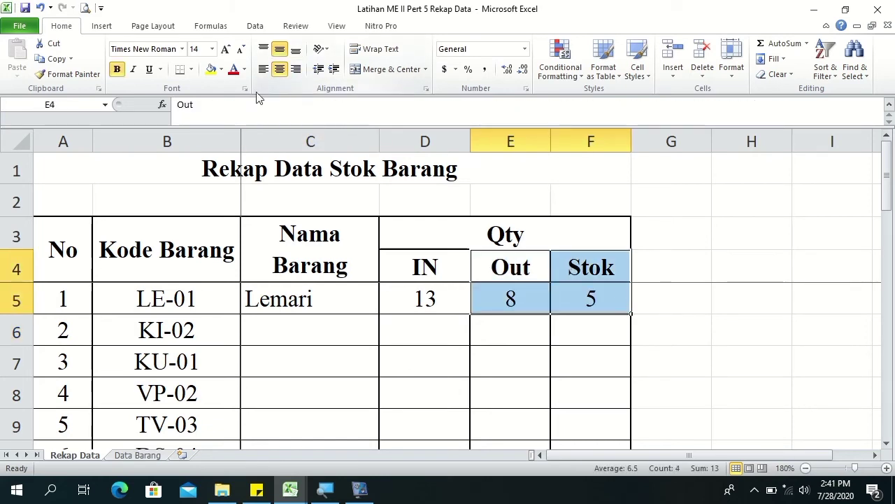
pyautogui.click(474, 288)
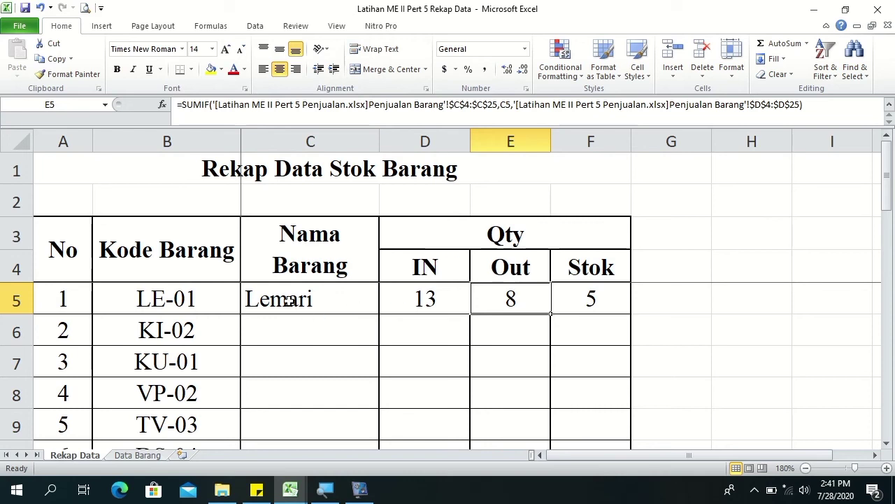
pyautogui.moveTo(287, 300); pyautogui.dragTo(581, 293)
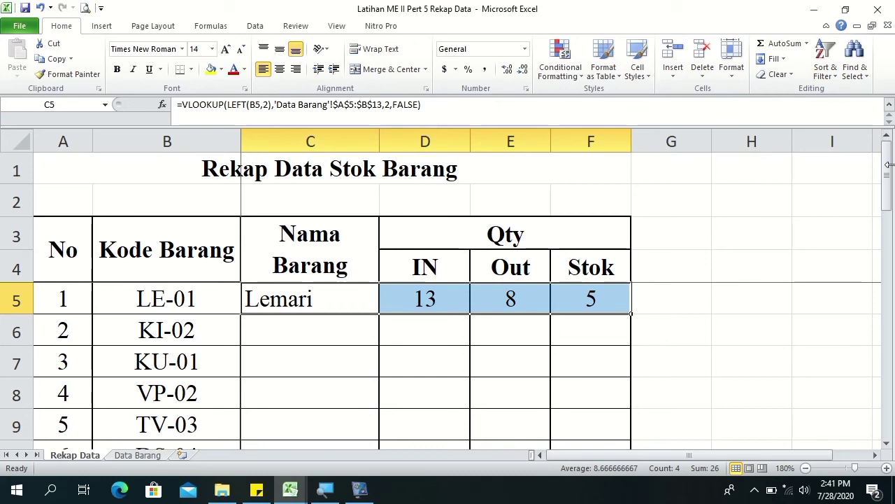
pyautogui.click(886, 442)
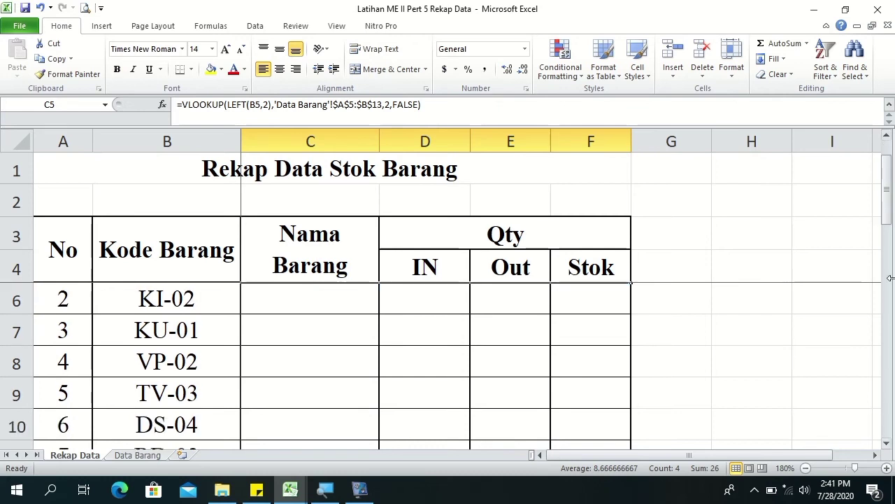
pyautogui.click(887, 136)
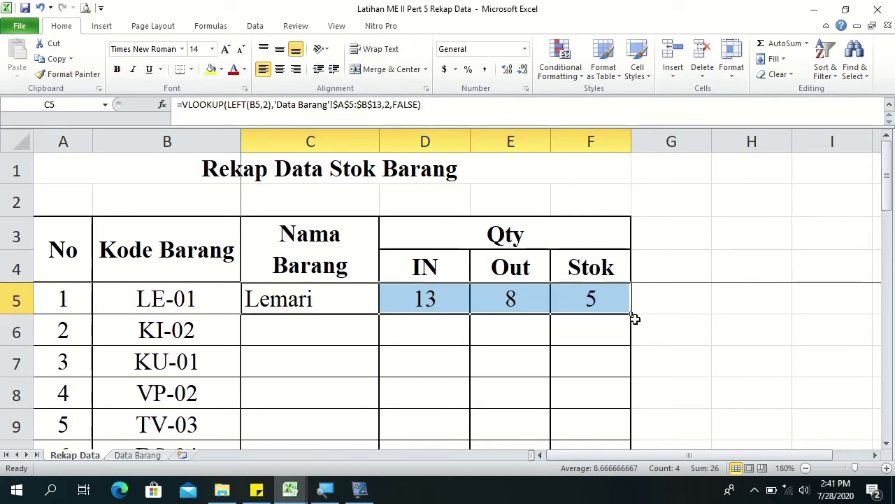
pyautogui.moveTo(631, 314); pyautogui.dragTo(631, 484)
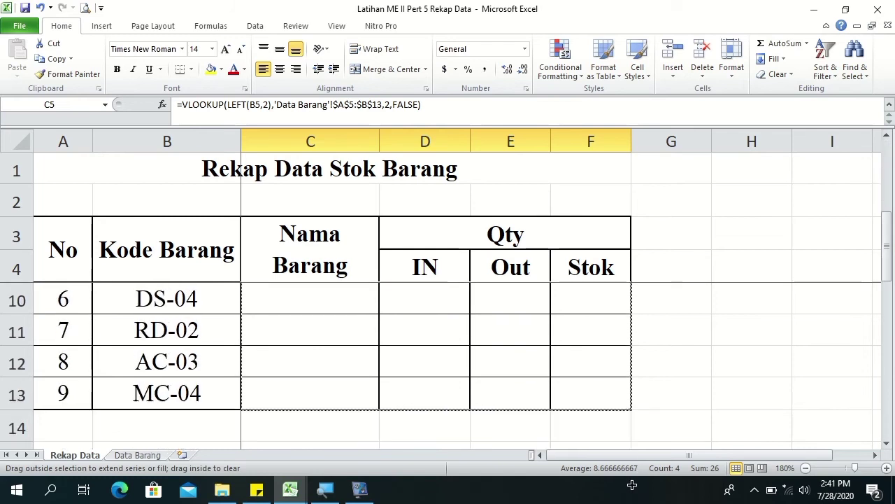
# Fill C5:F5 down to row 13, e.g. Dispenser showing 22 in, 12 out, 10 stock.
pyautogui.moveTo(634, 407); pyautogui.dragTo(633, 408)
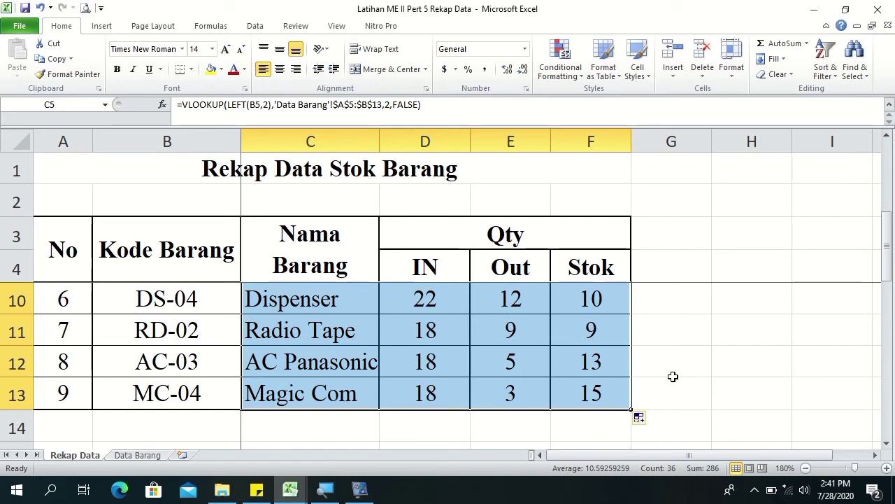
pyautogui.click(804, 325)
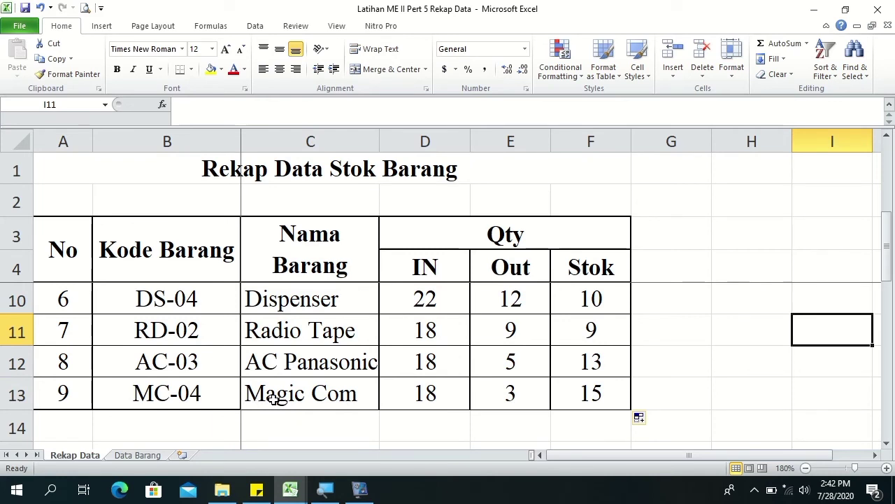
# Apply cell borders to the Magic Com row C13:F13 through Format Cells.
pyautogui.moveTo(276, 399); pyautogui.dragTo(582, 394)
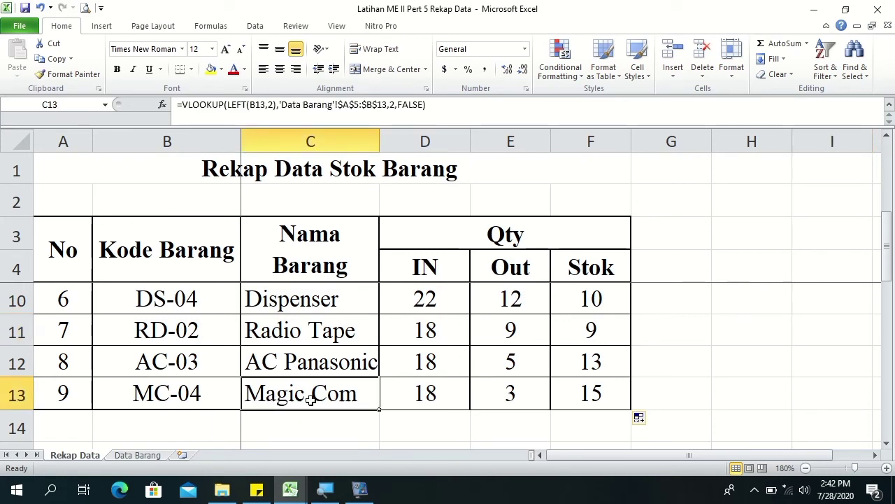
pyautogui.rightClick(584, 395)
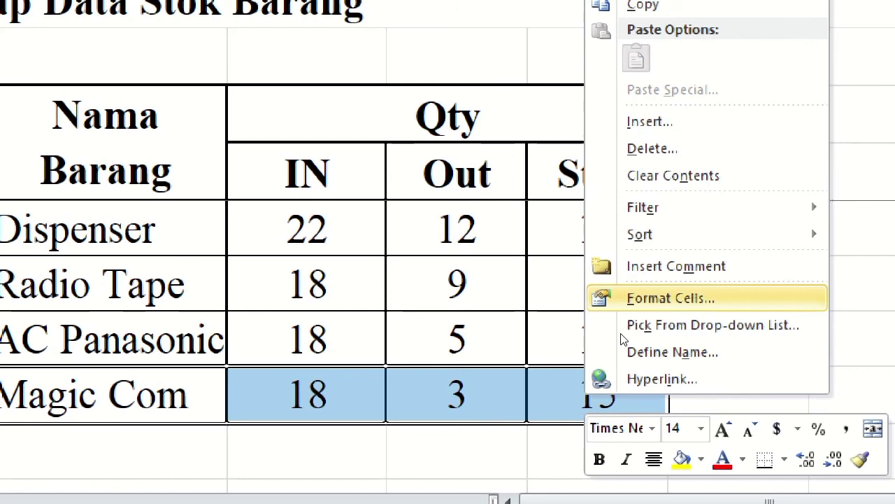
pyautogui.click(629, 298)
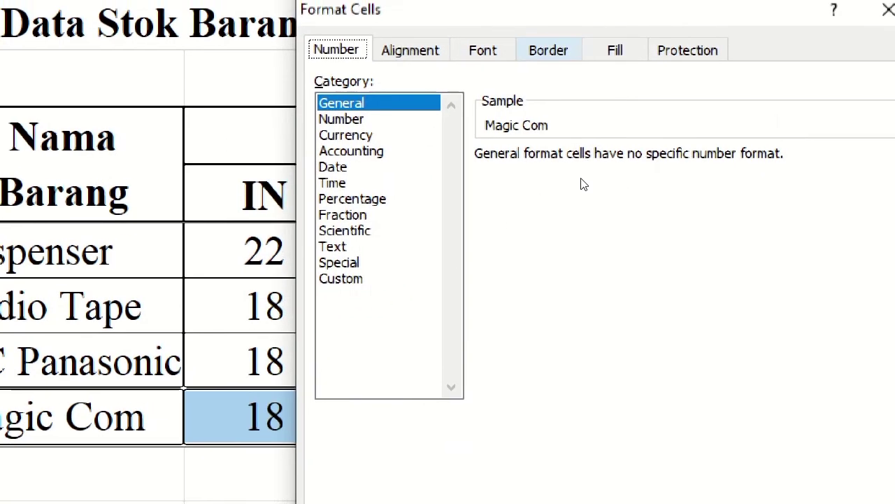
pyautogui.click(591, 28)
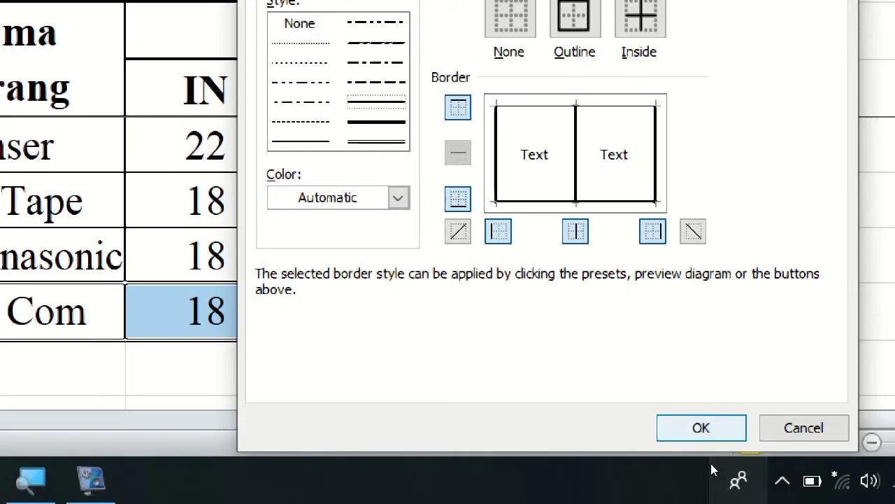
pyautogui.click(699, 425)
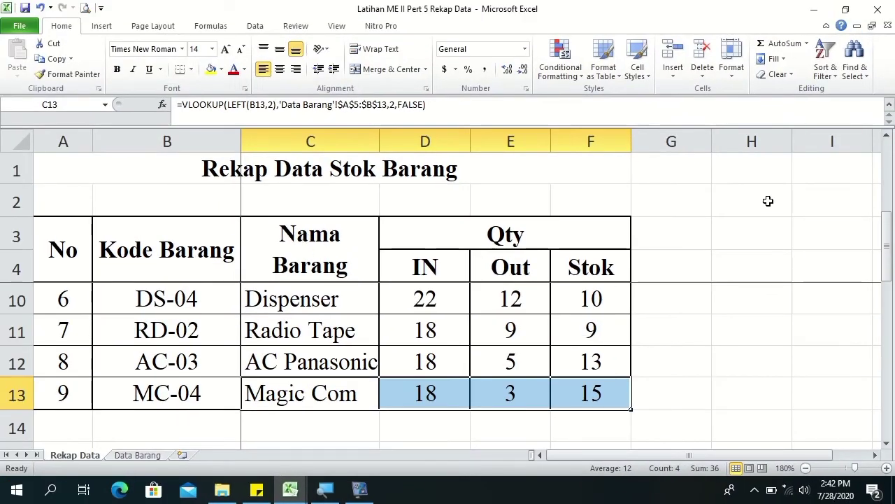
pyautogui.click(887, 135)
pyautogui.click(887, 135)
pyautogui.click(887, 135)
pyautogui.click(887, 135)
pyautogui.click(887, 135)
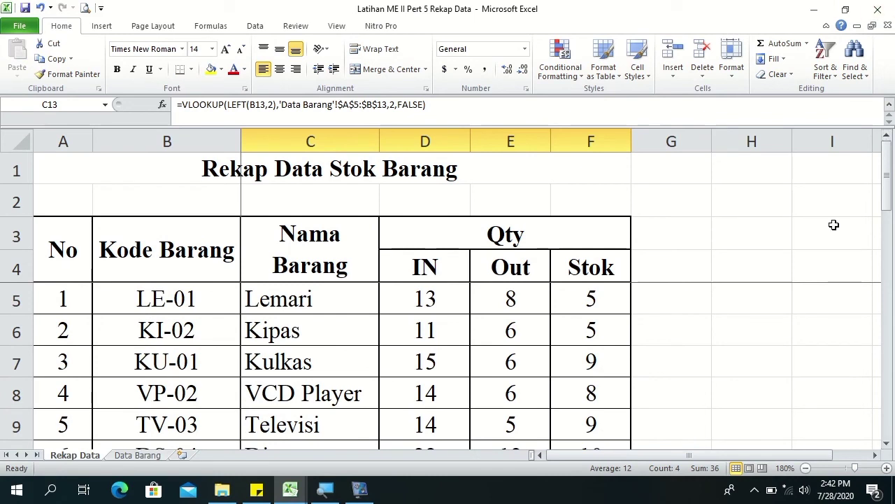
pyautogui.click(887, 443)
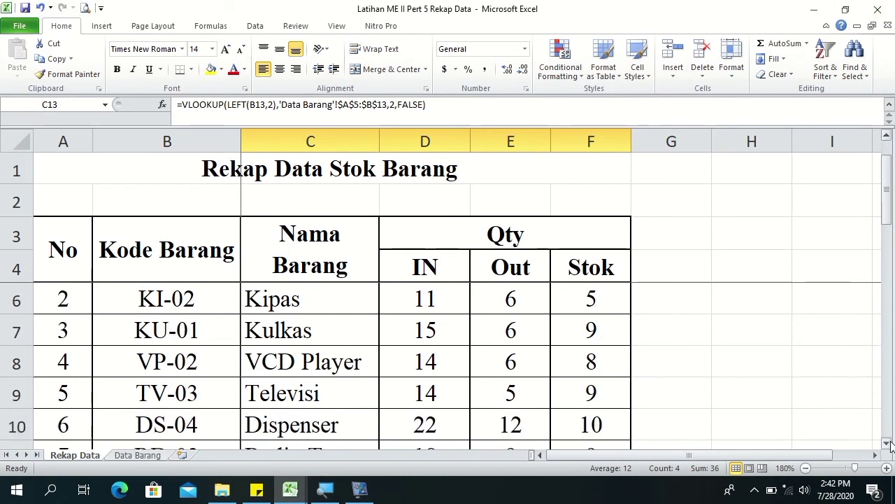
pyautogui.click(887, 135)
pyautogui.doubleClick(161, 298)
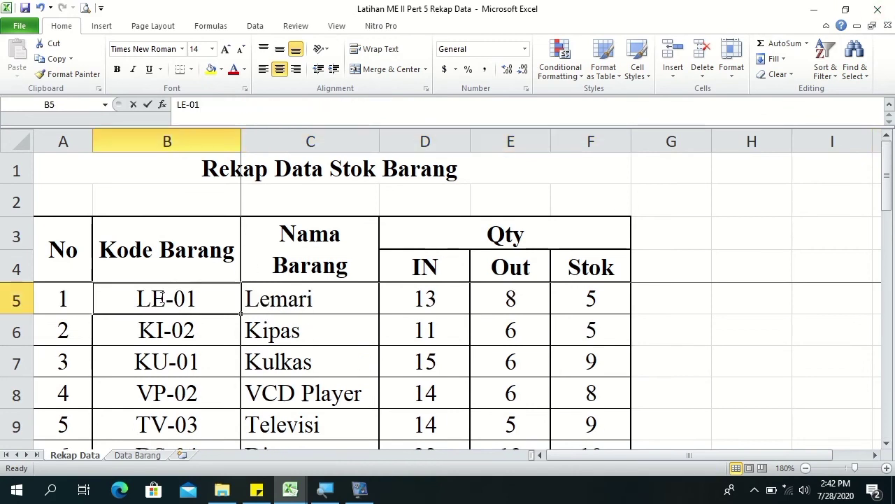
pyautogui.press('BackSpace')
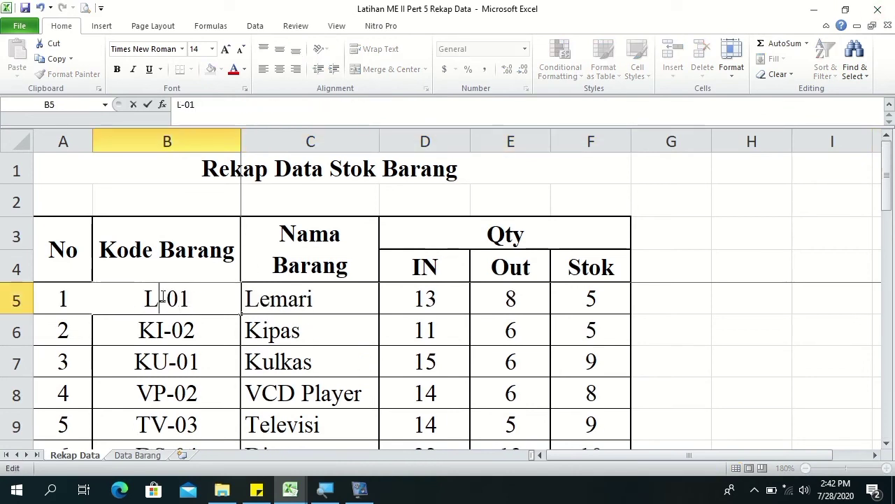
pyautogui.press('BackSpace')
pyautogui.write('KI')
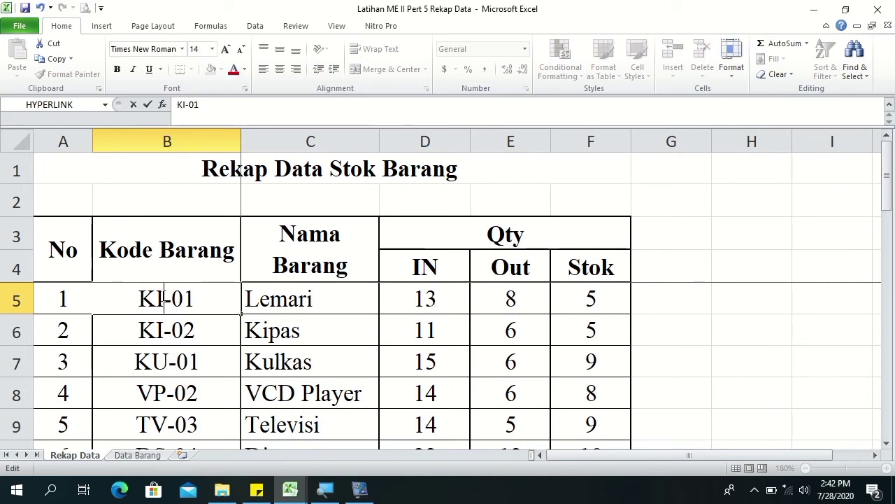
pyautogui.press('Tab')
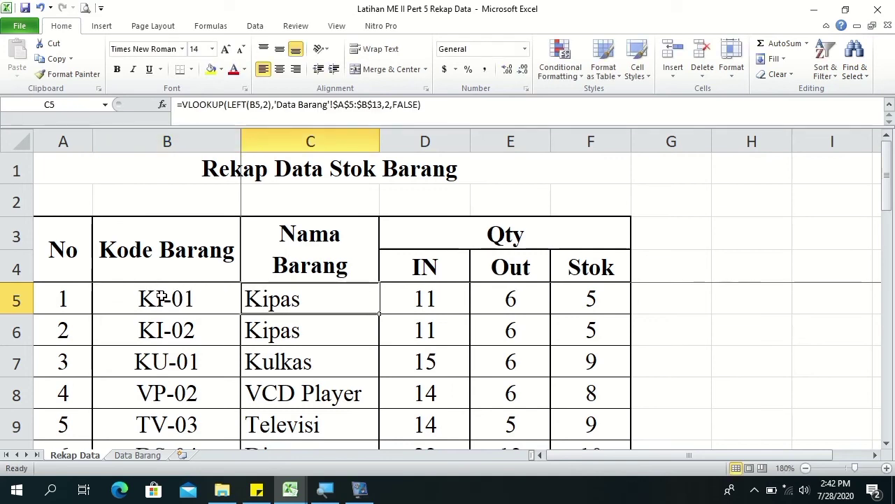
pyautogui.hotkey('ctrl', 'z')
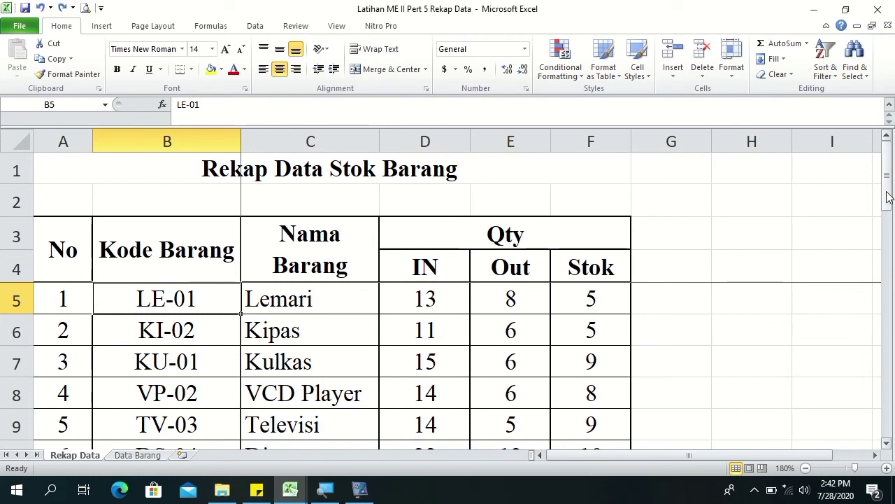
# Inspect D5's SUMIF linking to Pembelian, then bring up Pembelian's Data Masuk Barang sheet.
pyautogui.click(427, 301)
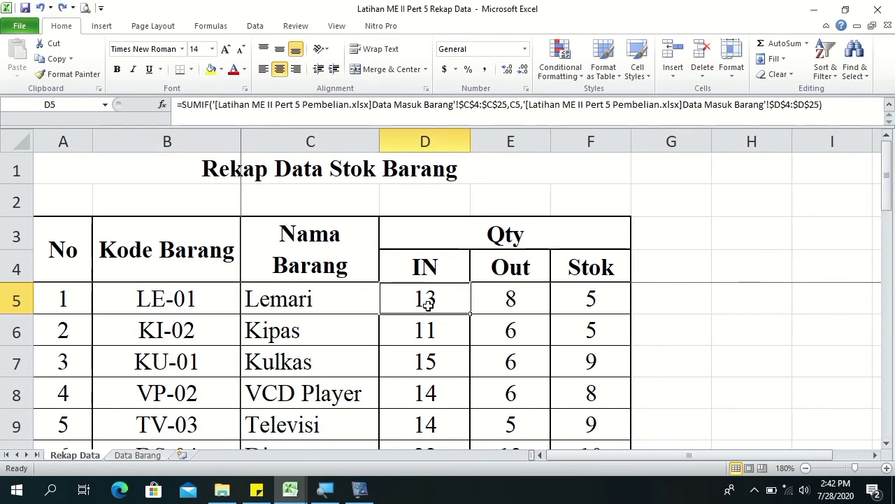
pyautogui.doubleClick(428, 300)
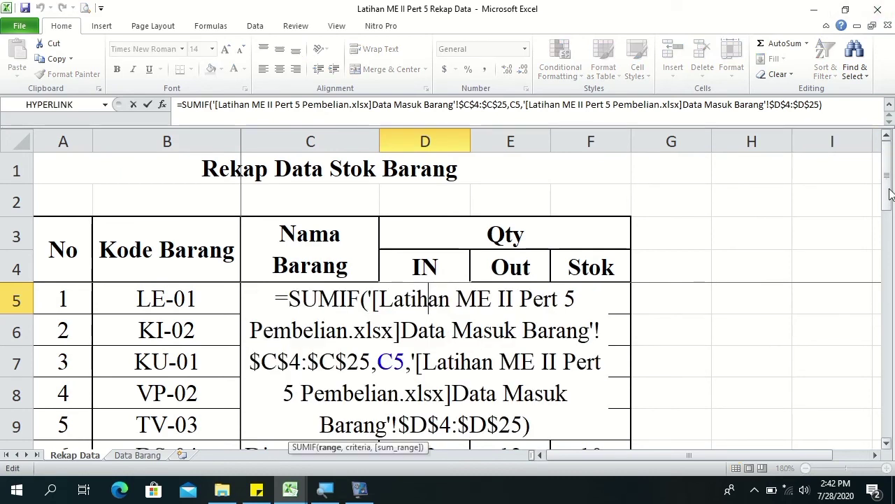
pyautogui.moveTo(887, 195); pyautogui.dragTo(890, 203)
pyautogui.click(886, 135)
pyautogui.click(348, 330)
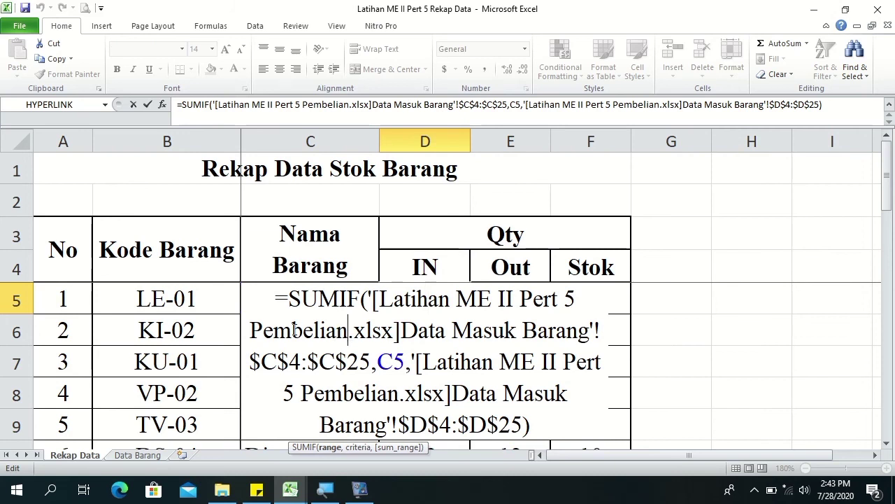
pyautogui.moveTo(258, 327); pyautogui.dragTo(285, 332)
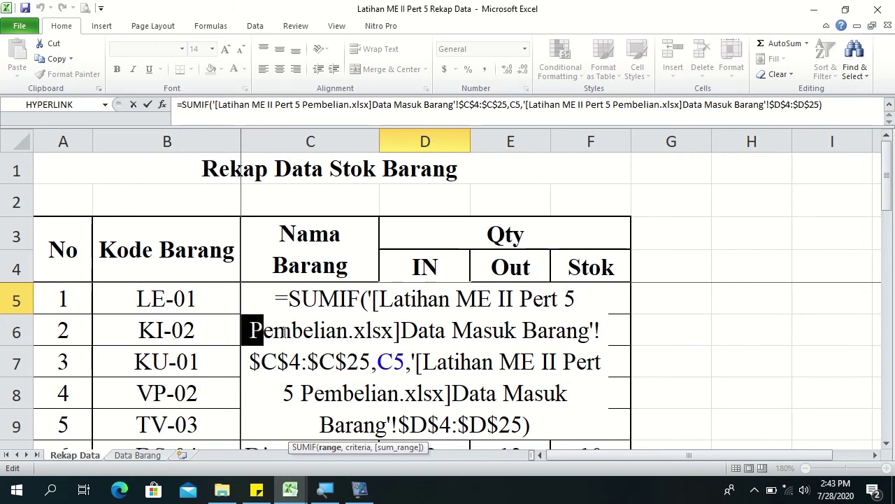
pyautogui.click(344, 331)
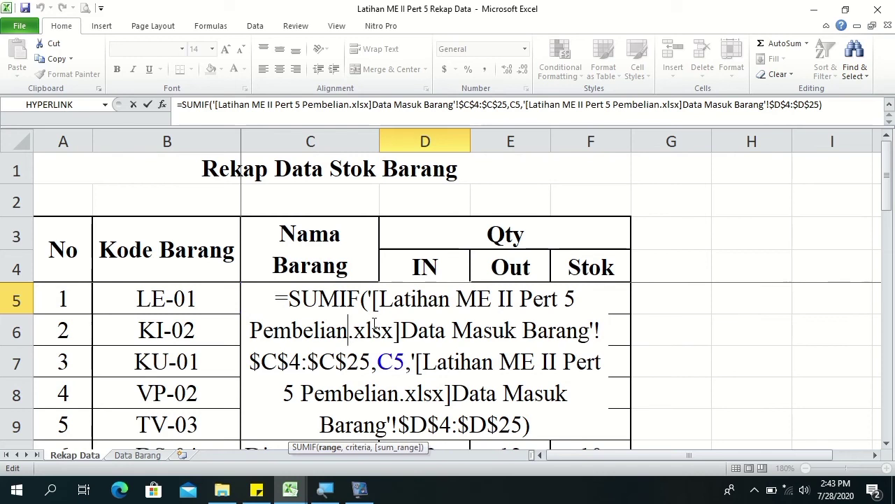
pyautogui.press('Return')
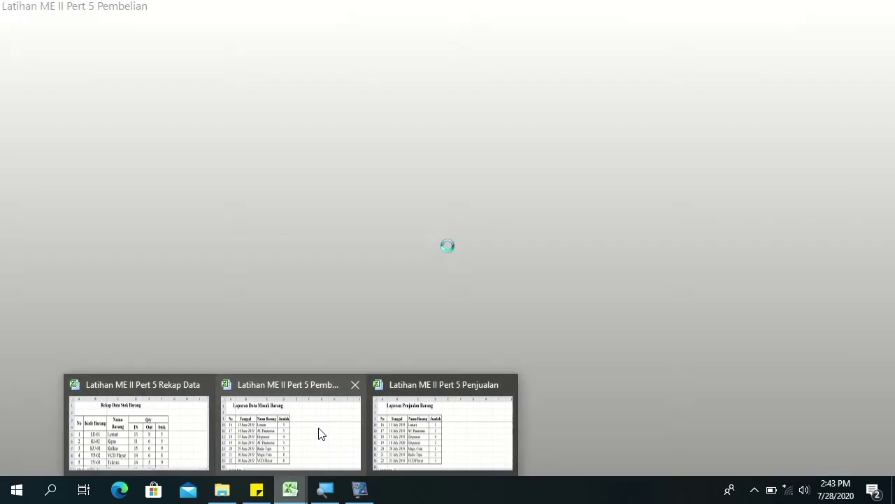
pyautogui.click(318, 434)
pyautogui.click(351, 342)
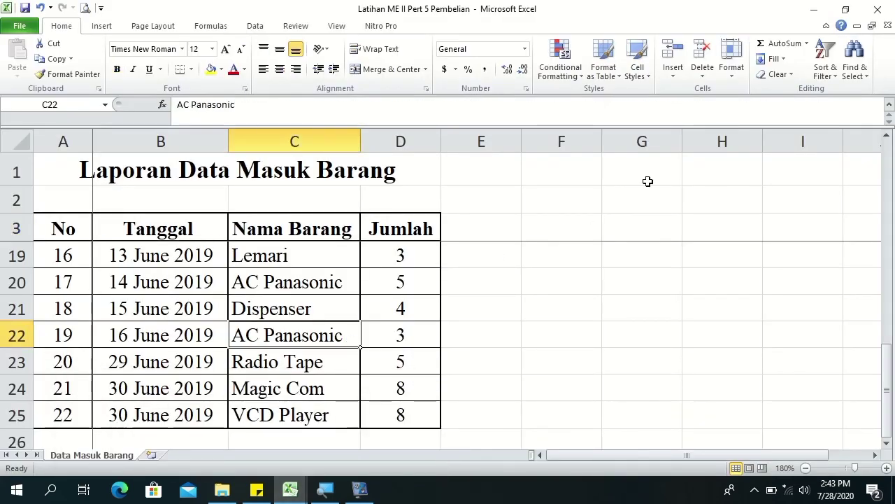
# Close the Pembelian workbook and re-commit D5's SUMIF so it shows #VALUE!
pyautogui.click(879, 8)
pyautogui.click(430, 300)
pyautogui.doubleClick(434, 299)
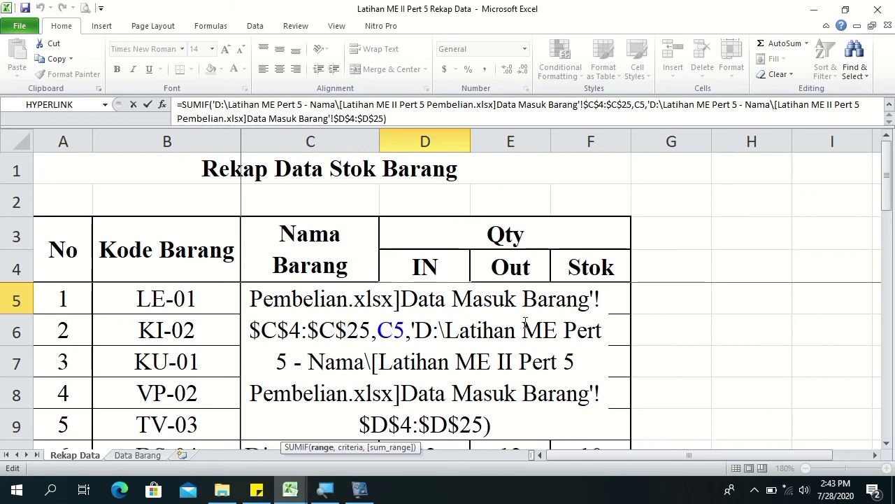
pyautogui.press('Up')
pyautogui.press('Up')
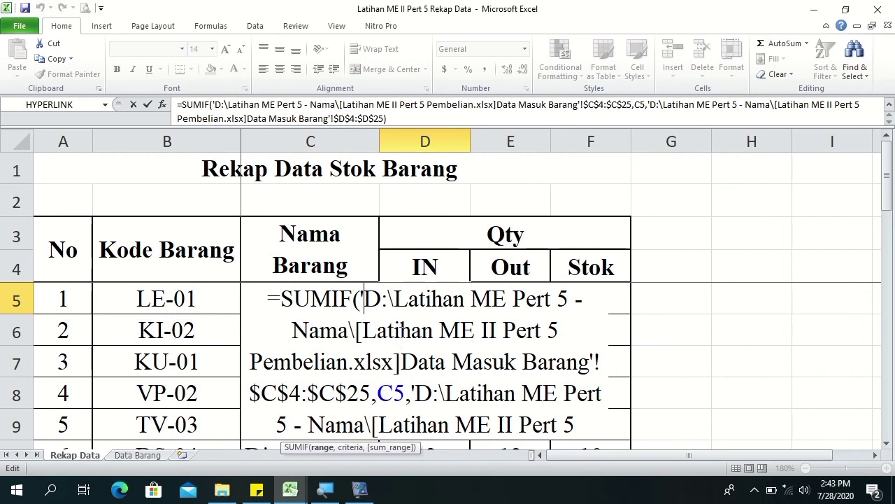
pyautogui.press('Return')
pyautogui.click(434, 301)
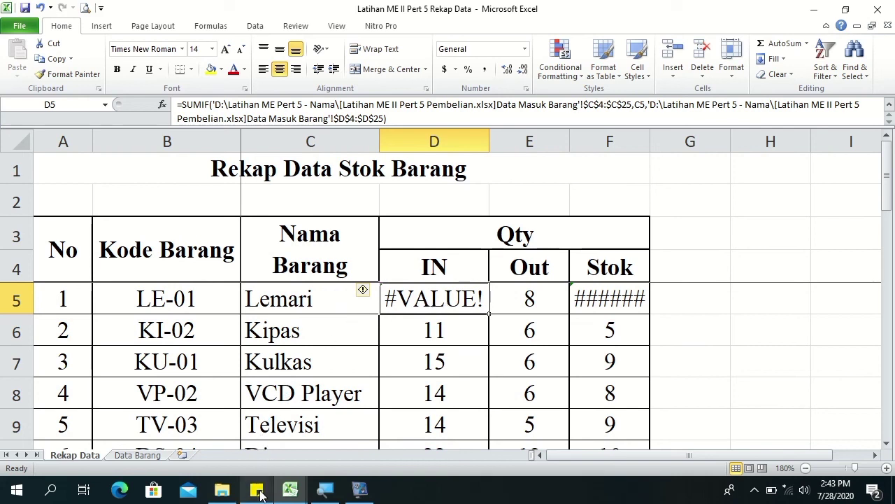
# Reopen the Pembelian workbook from the exercise folder.
pyautogui.click(221, 490)
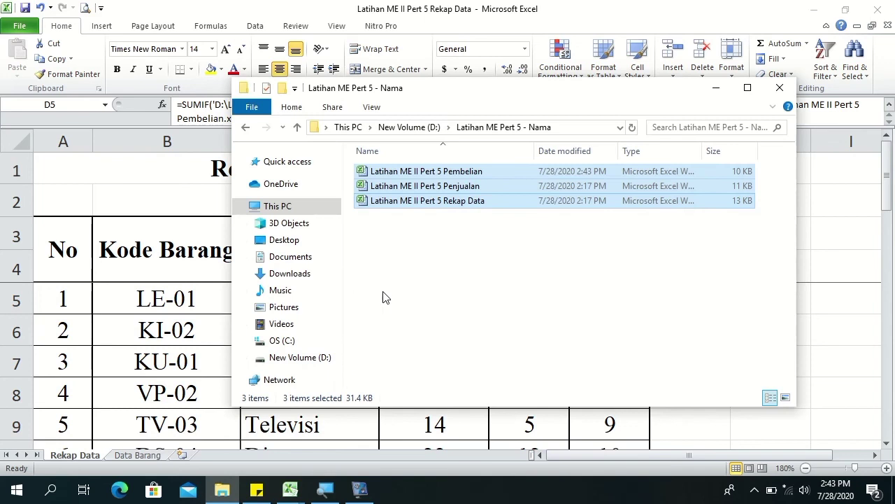
pyautogui.click(421, 284)
pyautogui.doubleClick(447, 172)
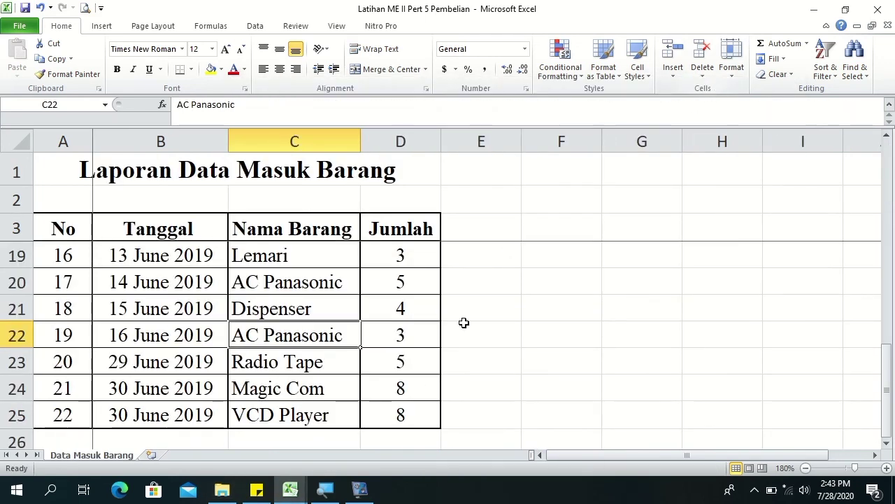
# Change Lemari's 13 June 2019 quantity in Pembelian cell D19 from 3 to 5.
pyautogui.click(179, 427)
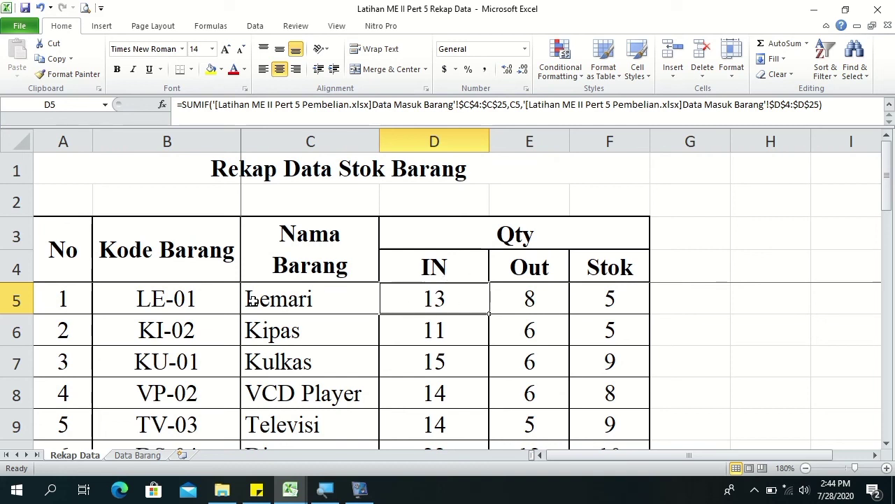
pyautogui.moveTo(290, 489)
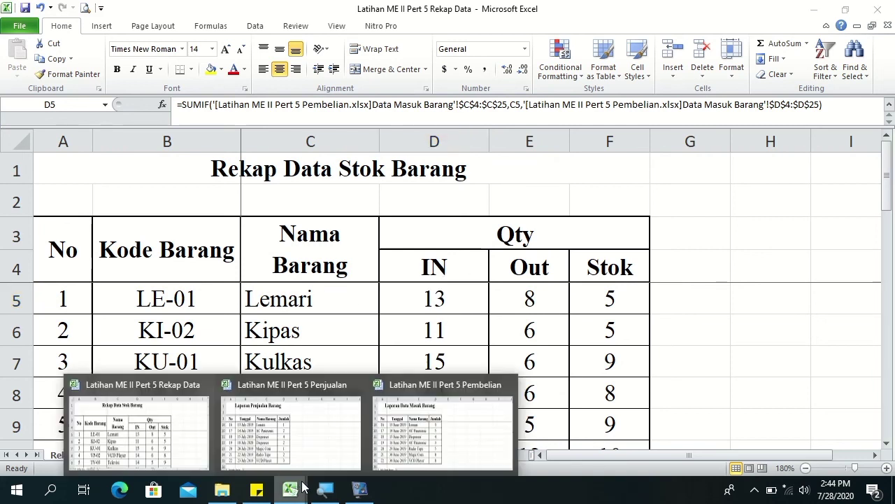
pyautogui.click(419, 434)
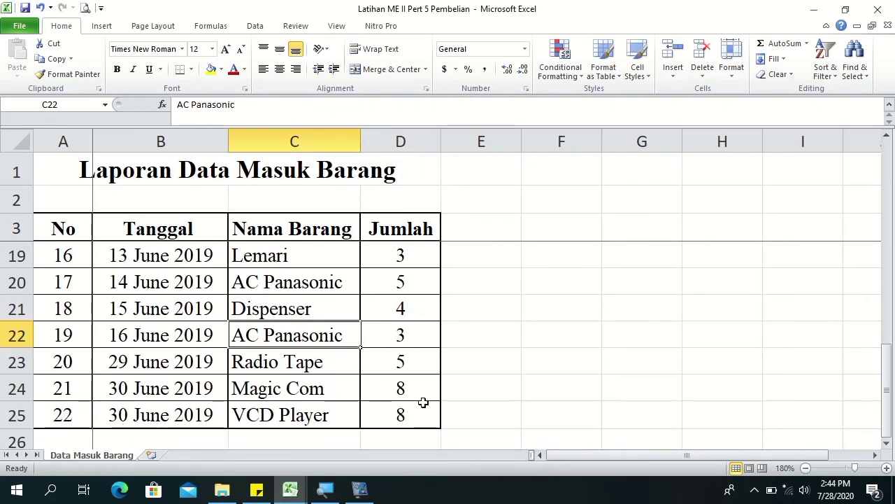
pyautogui.click(407, 259)
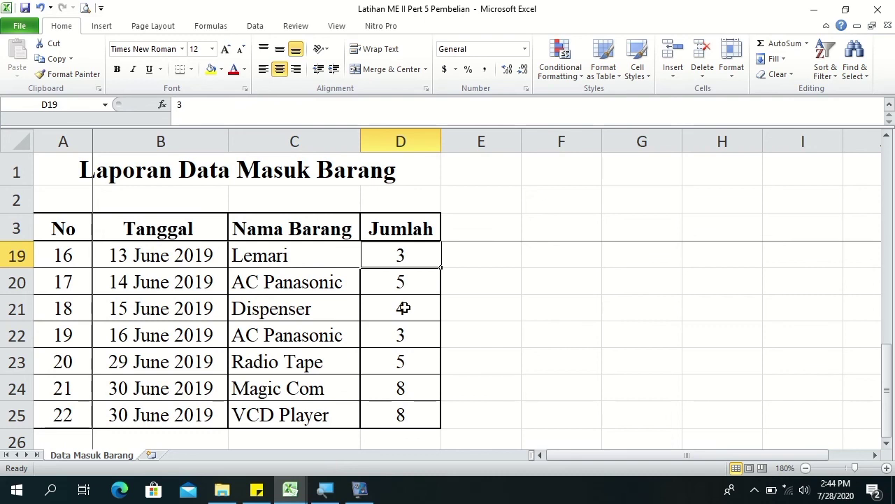
pyautogui.write('5')
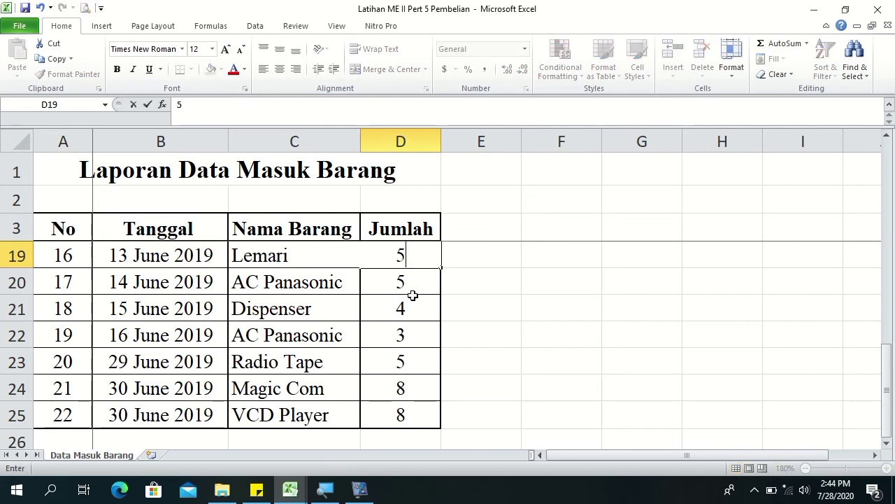
pyautogui.press('Tab')
pyautogui.click(290, 488)
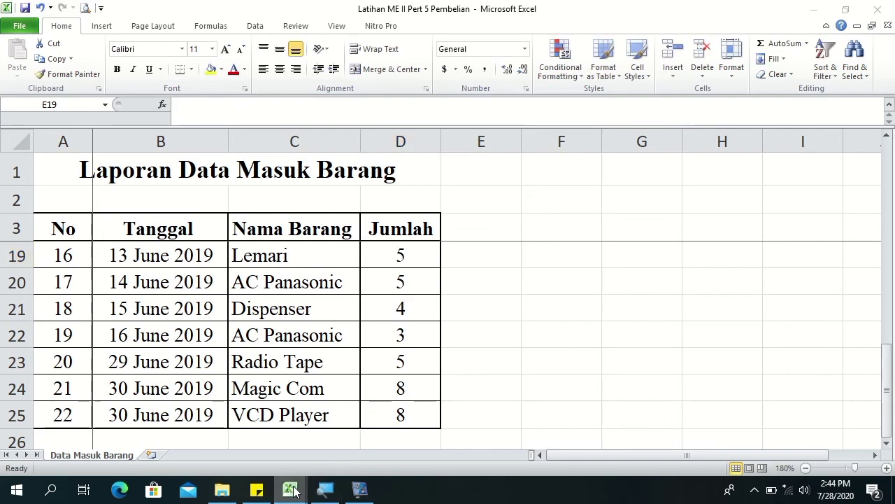
# Confirm Lemari's IN shows 15 in Rekap Data, then restore Pembelian D19 to 3 so IN returns to 13.
pyautogui.click(184, 423)
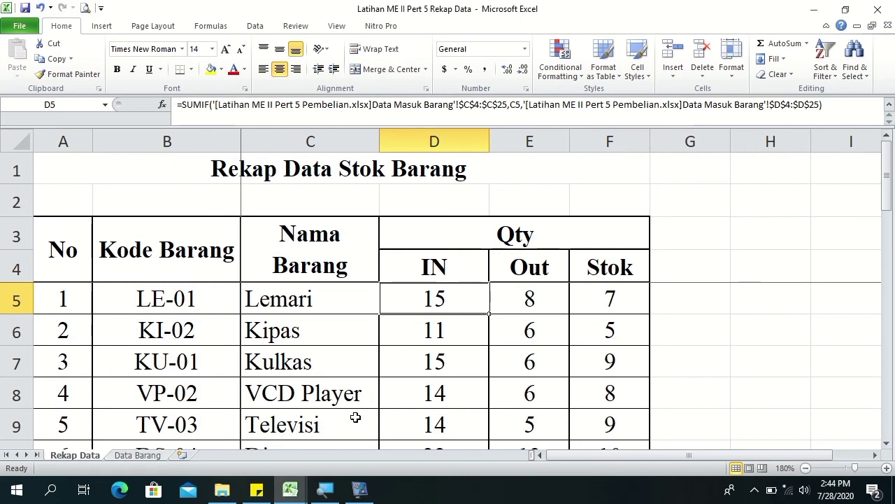
pyautogui.click(291, 488)
pyautogui.click(420, 442)
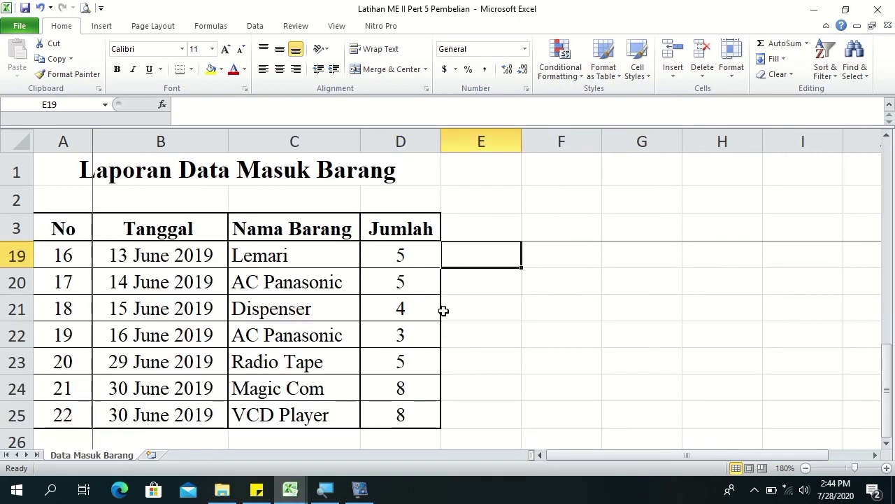
pyautogui.click(409, 258)
pyautogui.write('3')
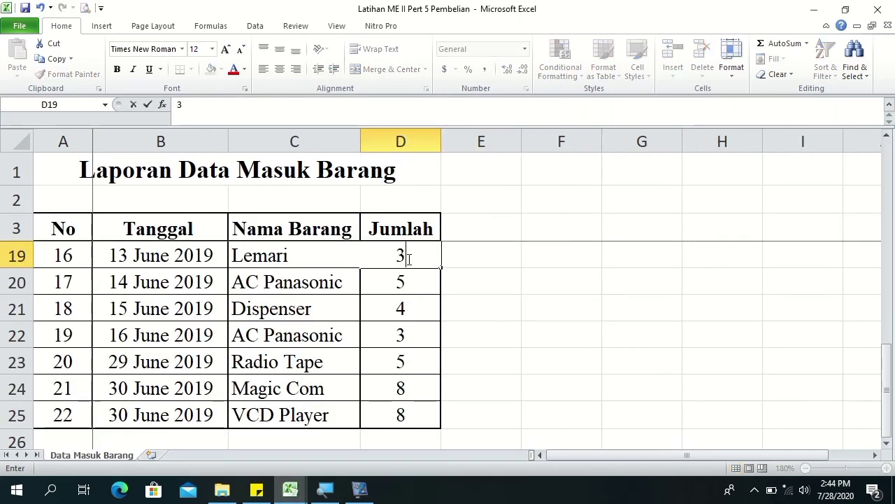
pyautogui.press('Tab')
pyautogui.moveTo(291, 489)
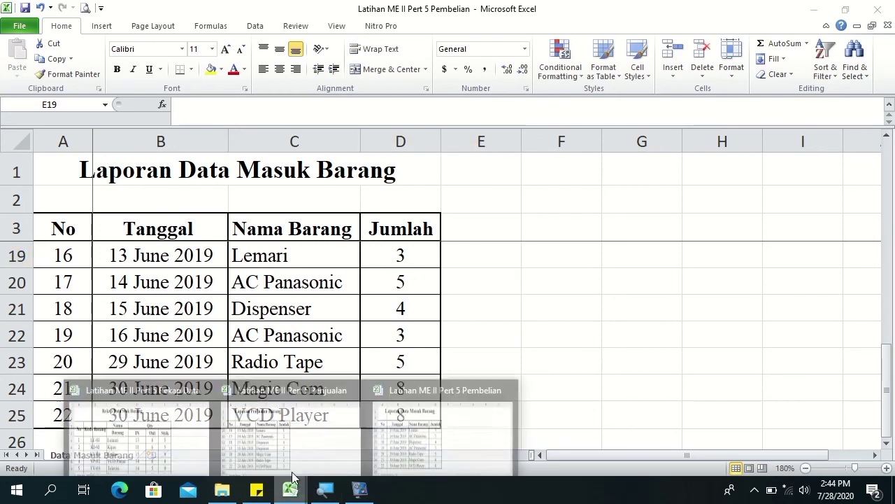
pyautogui.click(182, 414)
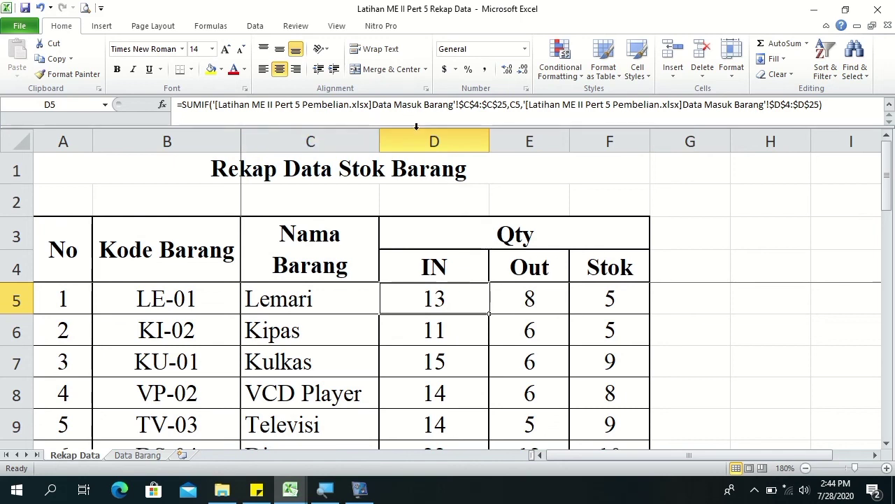
pyautogui.click(221, 490)
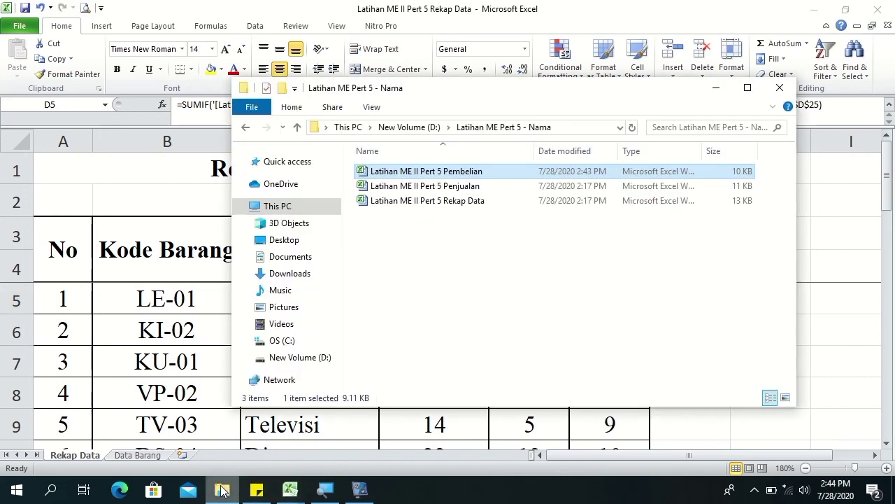